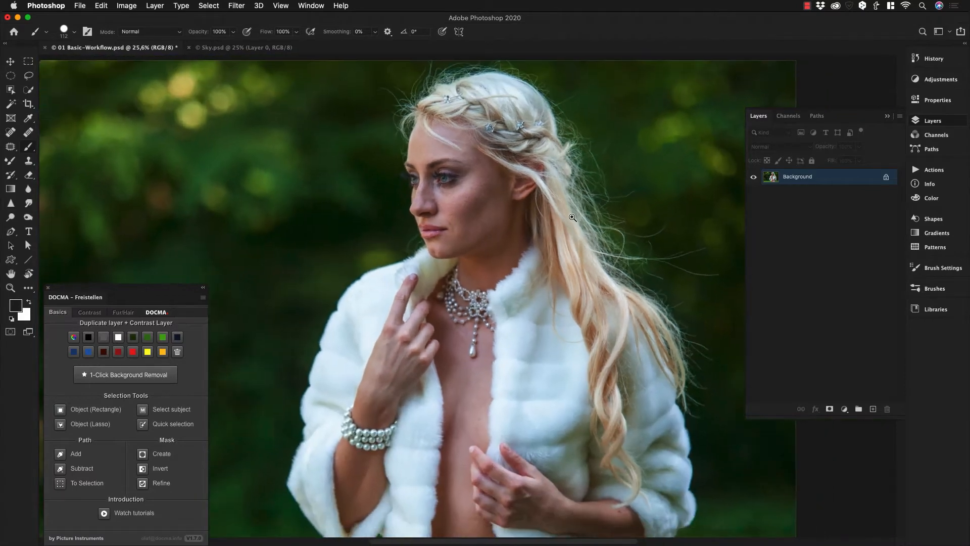
- Examine the portrait's fine flyaway hairs and fur coat outline against the green background
{"action": "left_click_drag", "start_coordinate": [556, 284], "coordinate": [553, 224]}
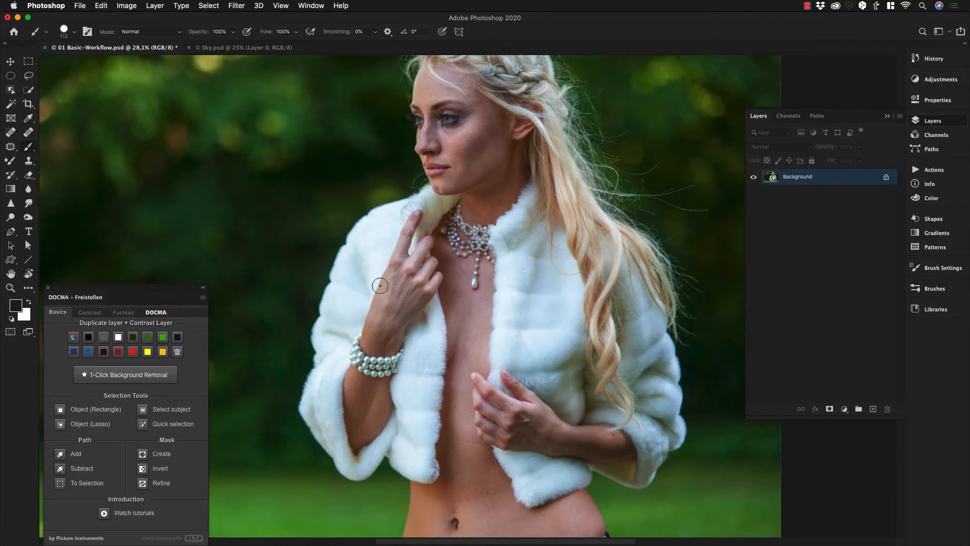
{"action": "left_click_drag", "start_coordinate": [564, 222], "coordinate": [514, 292]}
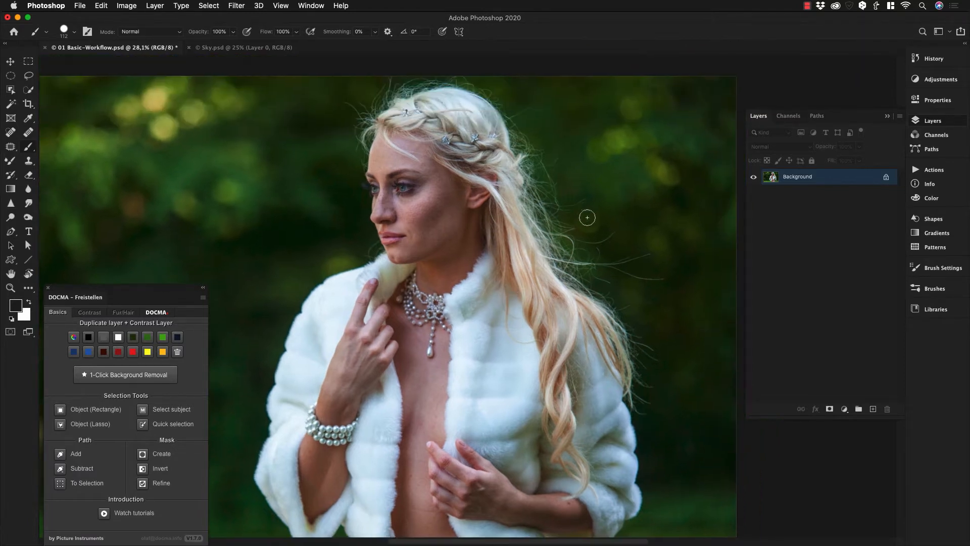
{"action": "mouse_move", "coordinate": [544, 206]}
{"action": "left_mouse_down", "text": "super"}
{"action": "mouse_move", "coordinate": [630, 223]}
{"action": "mouse_move", "coordinate": [540, 195]}
{"action": "left_mouse_up", "text": "super"}
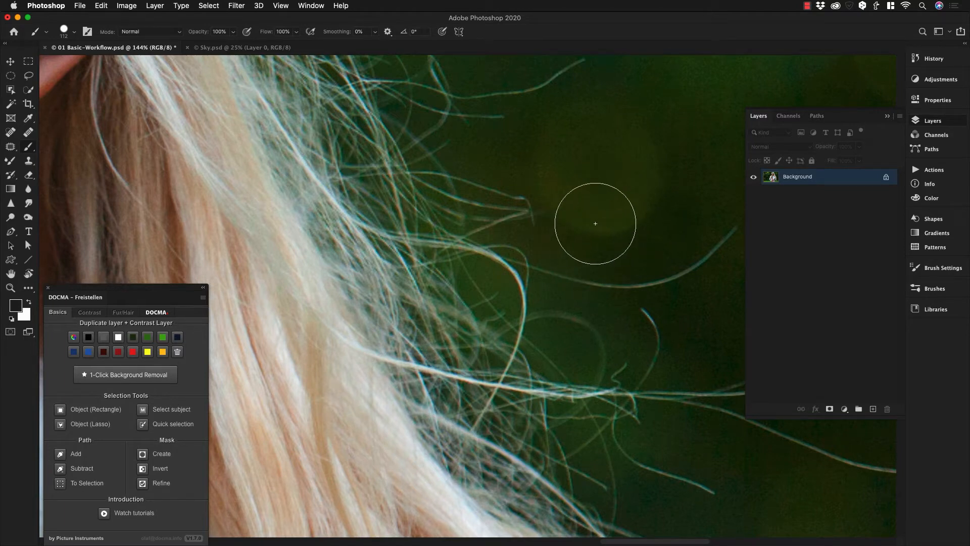
{"action": "left_click_drag", "start_coordinate": [636, 252], "coordinate": [535, 251]}
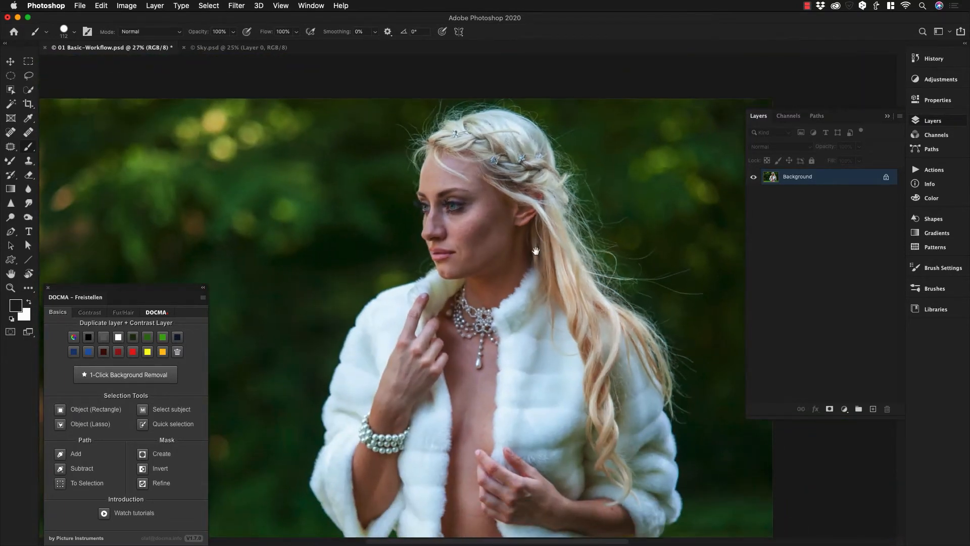
{"action": "left_click_drag", "start_coordinate": [437, 293], "coordinate": [524, 274]}
{"action": "left_click_drag", "start_coordinate": [560, 316], "coordinate": [517, 284]}
{"action": "scroll", "coordinate": [518, 283], "scroll_direction": "down", "scroll_amount": 1}
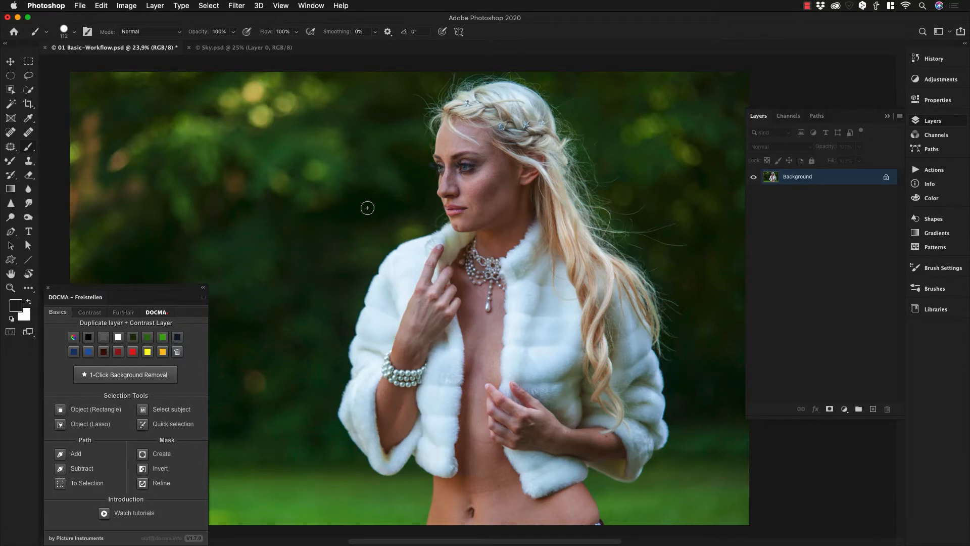
- Cut out the woman with 1-Click Background Removal on a duplicate layer over a dark green contrast layer, and recolor that contrast layer red
{"action": "left_click", "coordinate": [144, 339]}
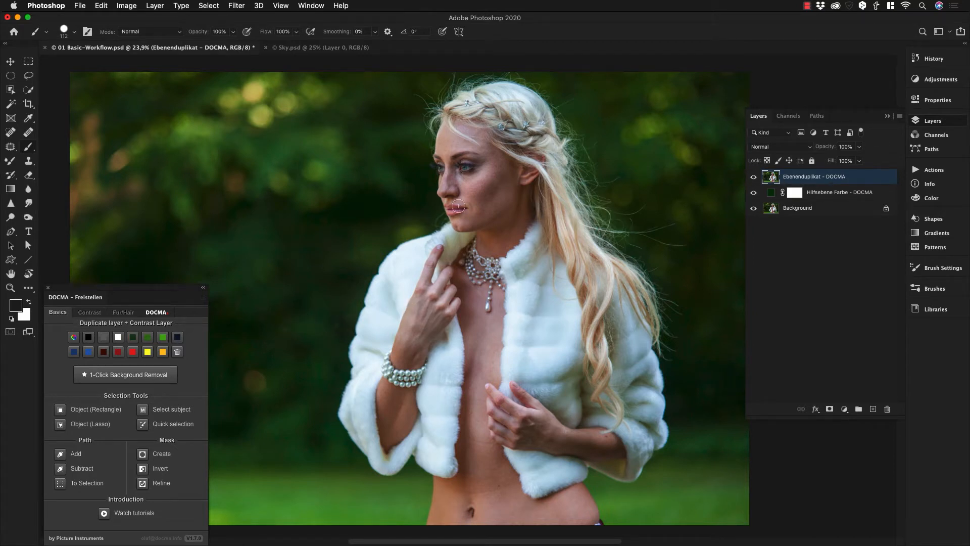
{"action": "left_click", "coordinate": [152, 377]}
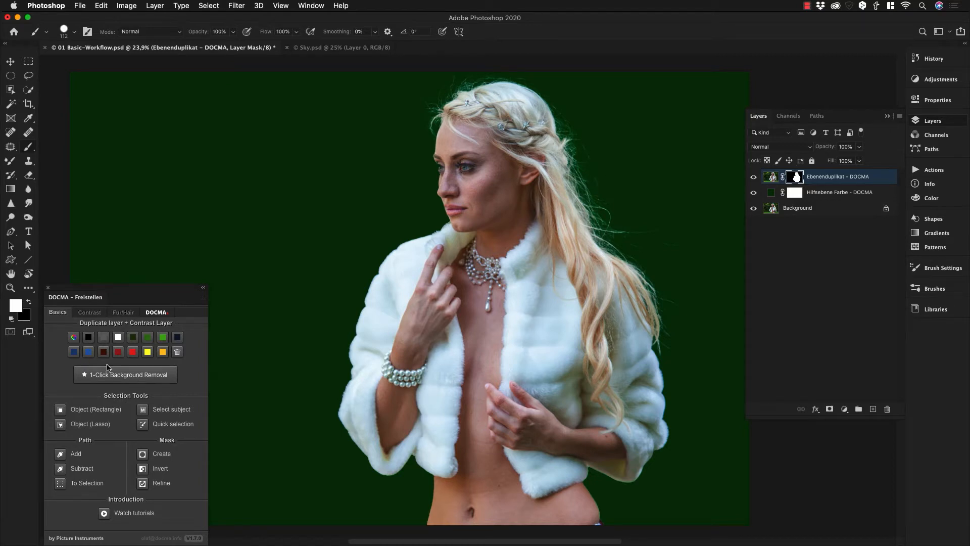
{"action": "left_click", "coordinate": [119, 354]}
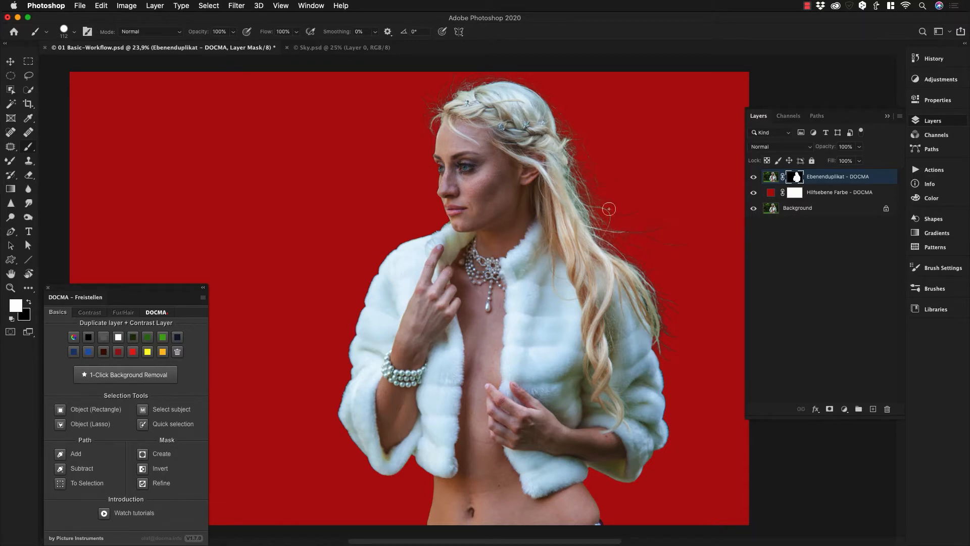
- Inspect the cutout's edges against the red layer around the face, fur coat, bracelet, bare arm and hair
{"action": "left_click_drag", "start_coordinate": [427, 159], "coordinate": [524, 196]}
{"action": "mouse_move", "coordinate": [575, 216]}
{"action": "left_mouse_down"}
{"action": "mouse_move", "coordinate": [422, 217]}
{"action": "mouse_move", "coordinate": [422, 258]}
{"action": "left_mouse_up"}
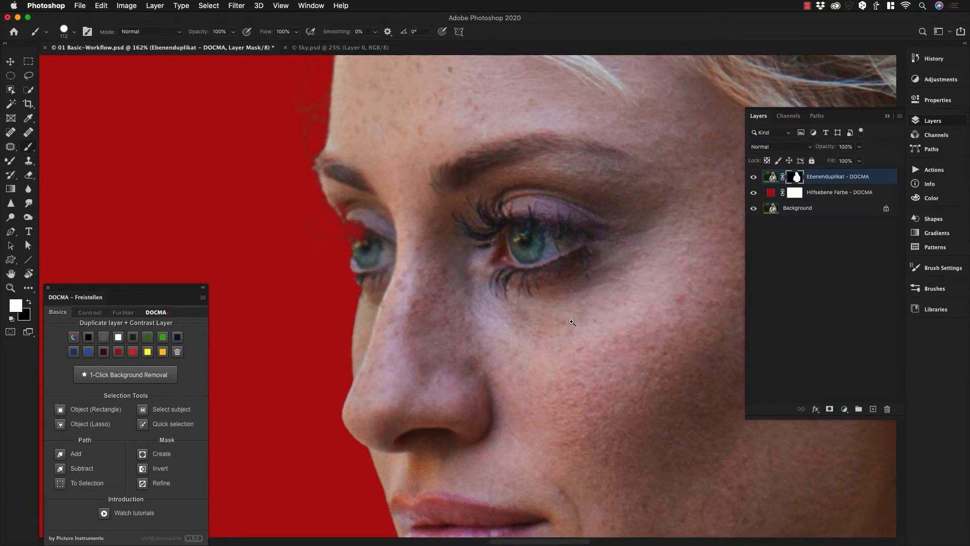
{"action": "left_click_drag", "start_coordinate": [574, 321], "coordinate": [537, 321]}
{"action": "left_click_drag", "start_coordinate": [574, 415], "coordinate": [589, 162]}
{"action": "left_click_drag", "start_coordinate": [533, 292], "coordinate": [588, 70]}
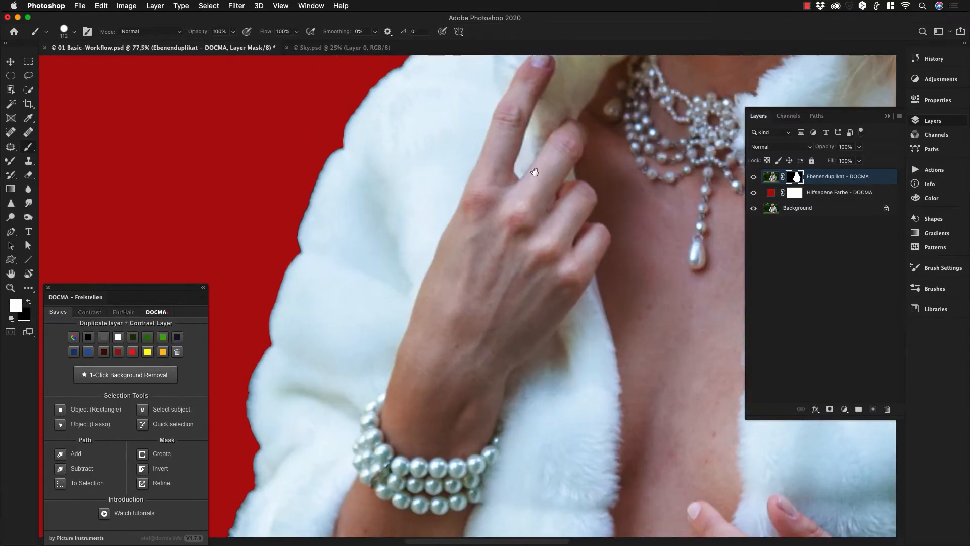
{"action": "left_click_drag", "start_coordinate": [452, 416], "coordinate": [456, 139]}
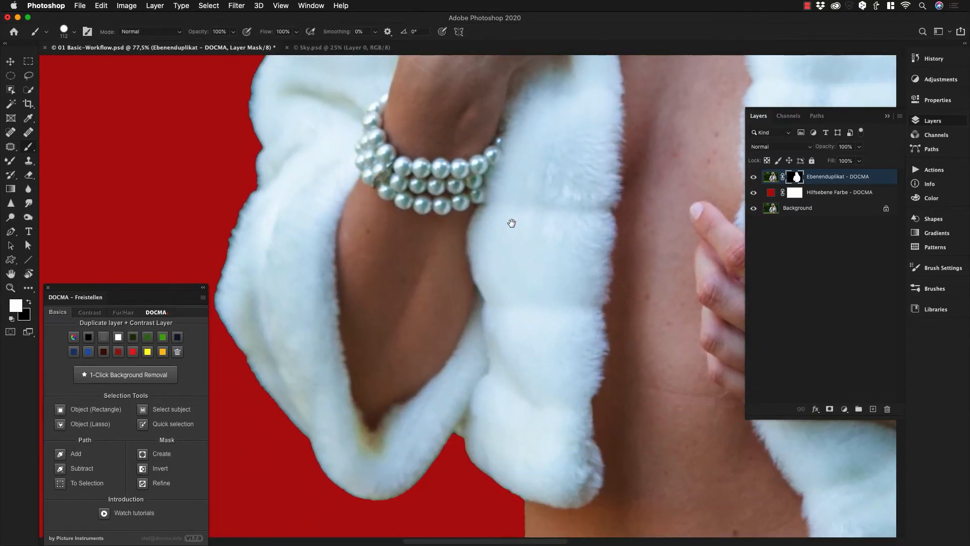
{"action": "left_click_drag", "start_coordinate": [516, 379], "coordinate": [471, 223]}
{"action": "left_click_drag", "start_coordinate": [583, 444], "coordinate": [418, 417]}
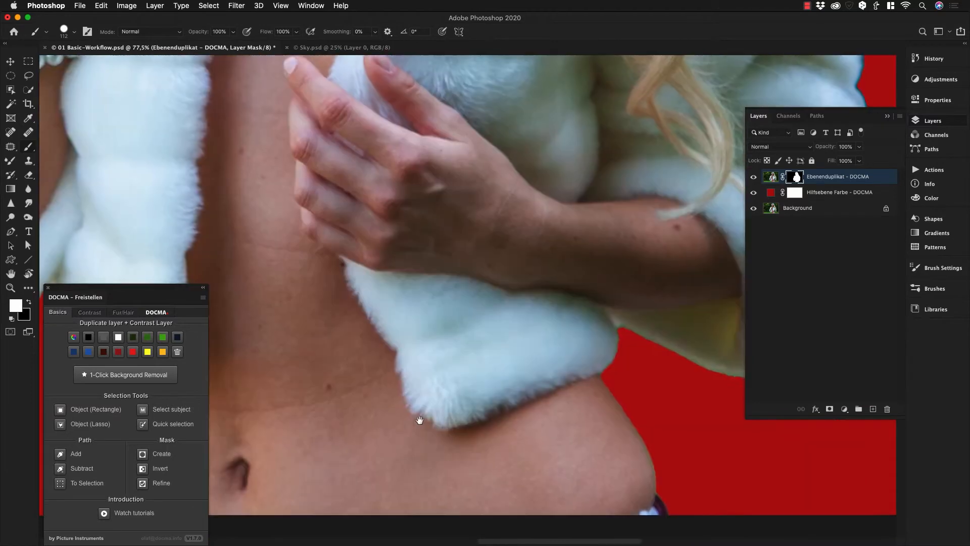
{"action": "left_click_drag", "start_coordinate": [600, 270], "coordinate": [361, 361]}
{"action": "left_click_drag", "start_coordinate": [531, 251], "coordinate": [560, 404]}
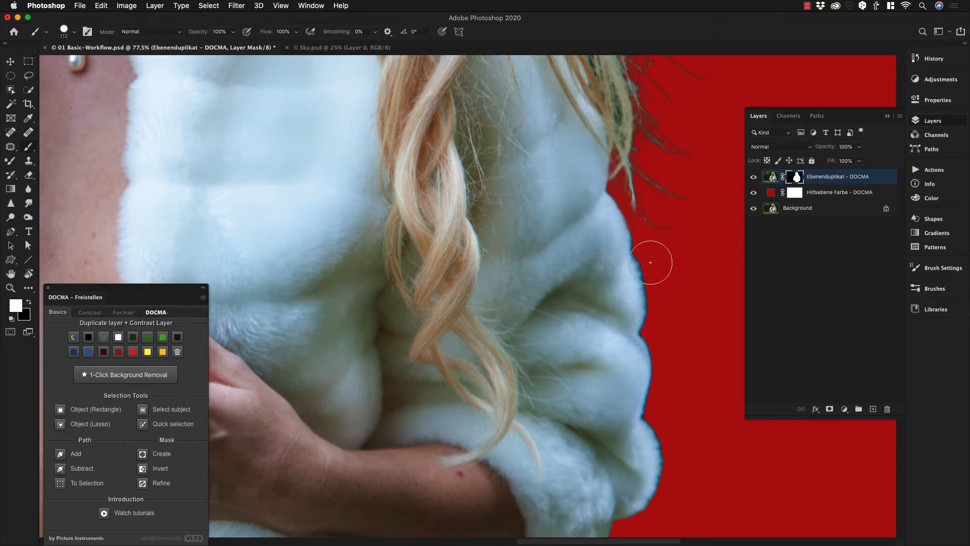
{"action": "left_click_drag", "start_coordinate": [576, 214], "coordinate": [572, 364]}
{"action": "left_click_drag", "start_coordinate": [563, 192], "coordinate": [606, 405]}
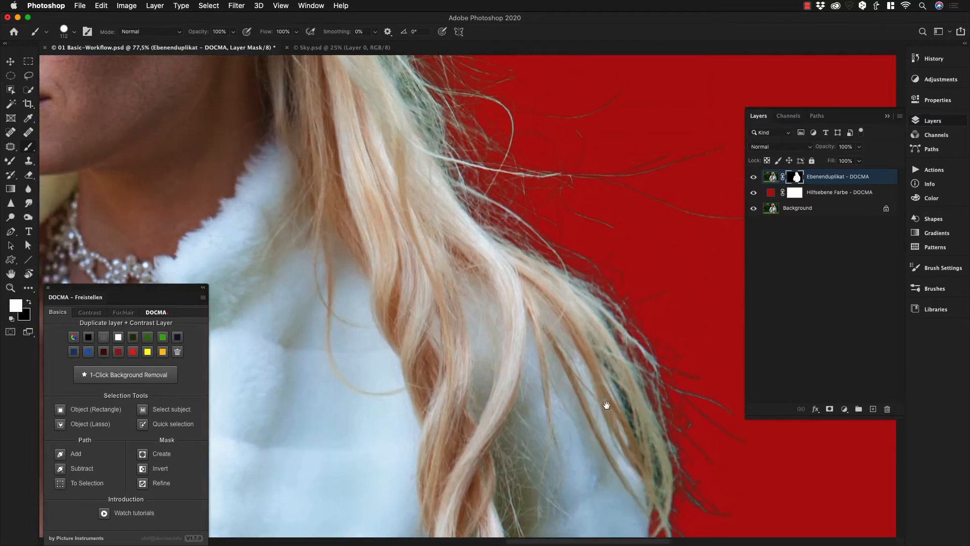
{"action": "left_click_drag", "start_coordinate": [427, 96], "coordinate": [556, 297]}
{"action": "left_click_drag", "start_coordinate": [359, 196], "coordinate": [516, 331]}
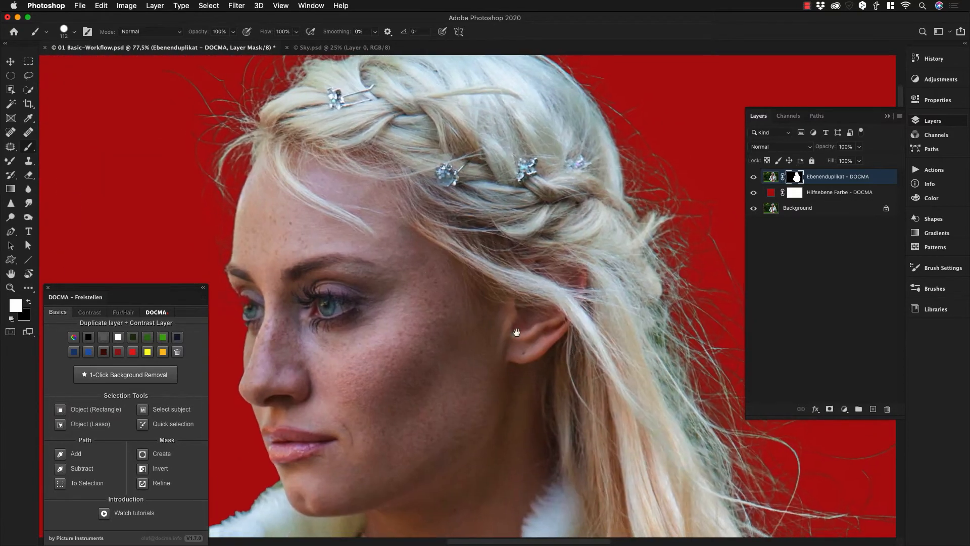
{"action": "left_click_drag", "start_coordinate": [489, 216], "coordinate": [564, 289]}
{"action": "left_click_drag", "start_coordinate": [442, 347], "coordinate": [595, 217]}
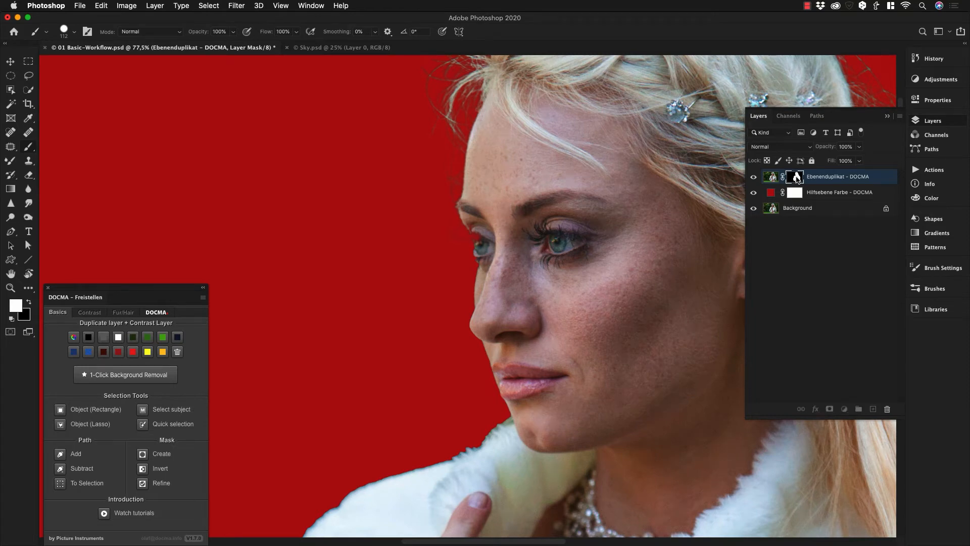
- Display the duplicate layer's mask alone, paint the dark gap beside the far eye white, and return to the image view
{"action": "left_click", "coordinate": [797, 177], "text": "alt"}
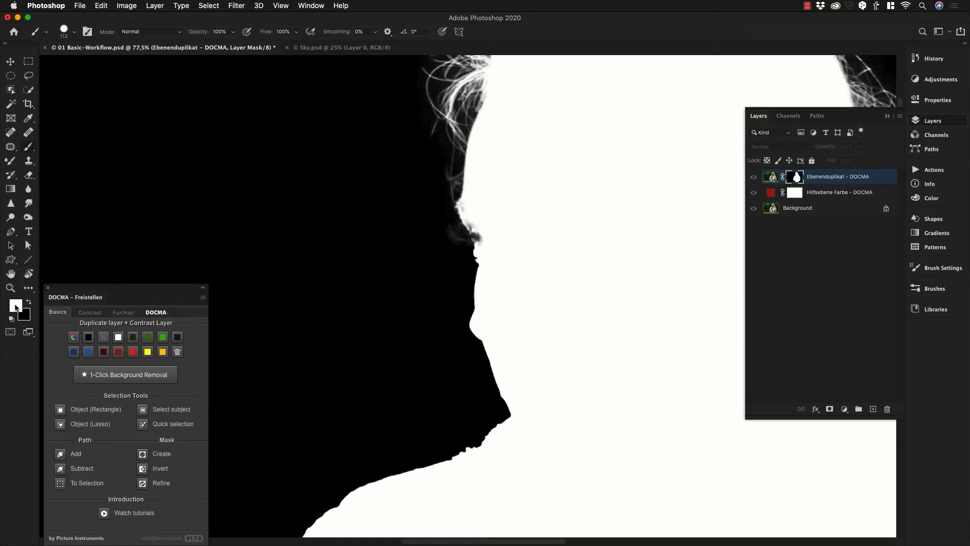
{"action": "left_click", "coordinate": [124, 313]}
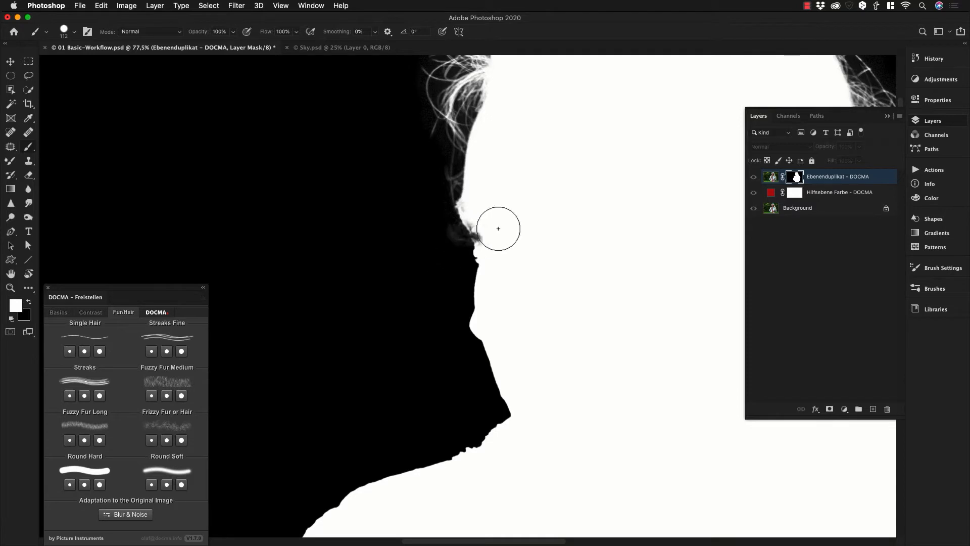
{"action": "mouse_move", "coordinate": [492, 232]}
{"action": "left_mouse_down"}
{"action": "mouse_move", "coordinate": [482, 208]}
{"action": "mouse_move", "coordinate": [488, 218]}
{"action": "left_mouse_up"}
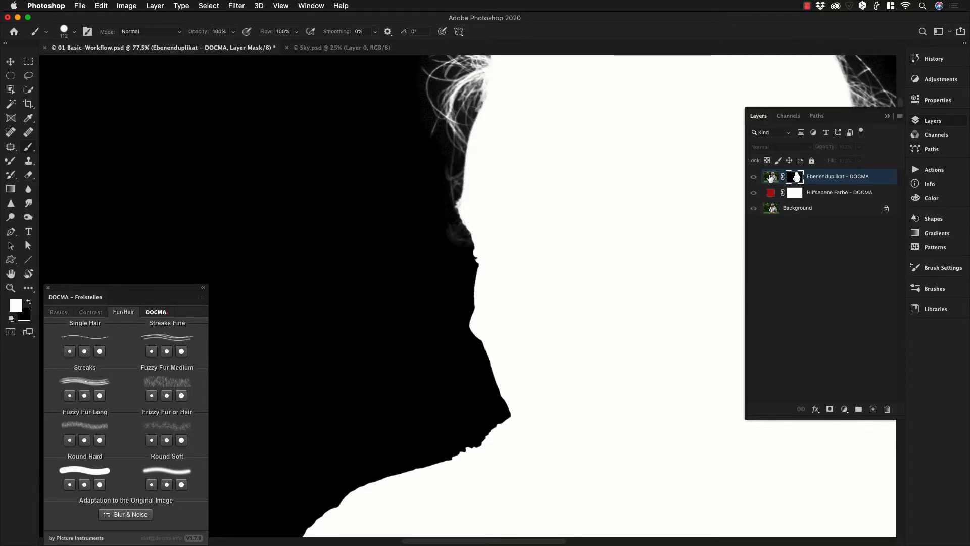
{"action": "left_click", "coordinate": [770, 177]}
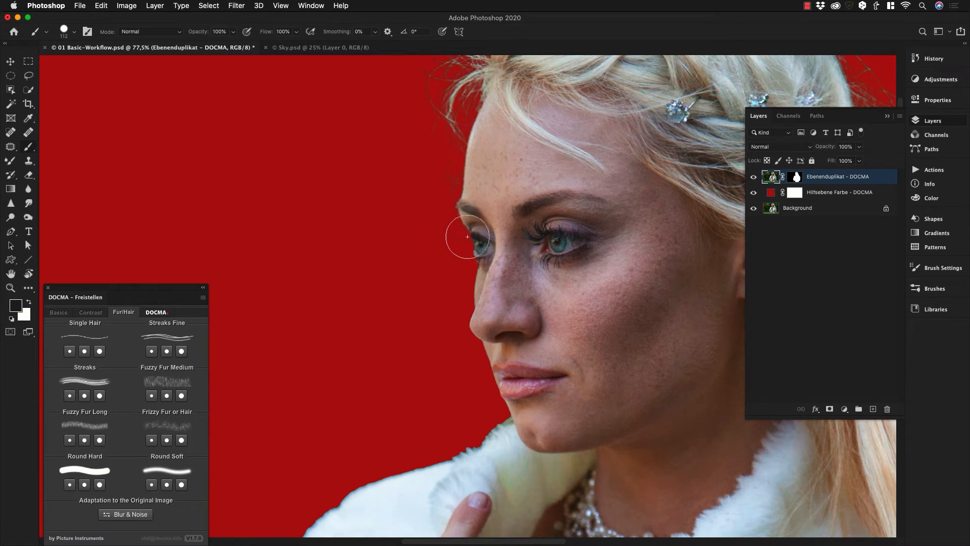
- Compare the cutout with the unmasked photo by disabling and re-enabling the duplicate layer's mask
{"action": "left_click", "coordinate": [797, 177], "text": "shift"}
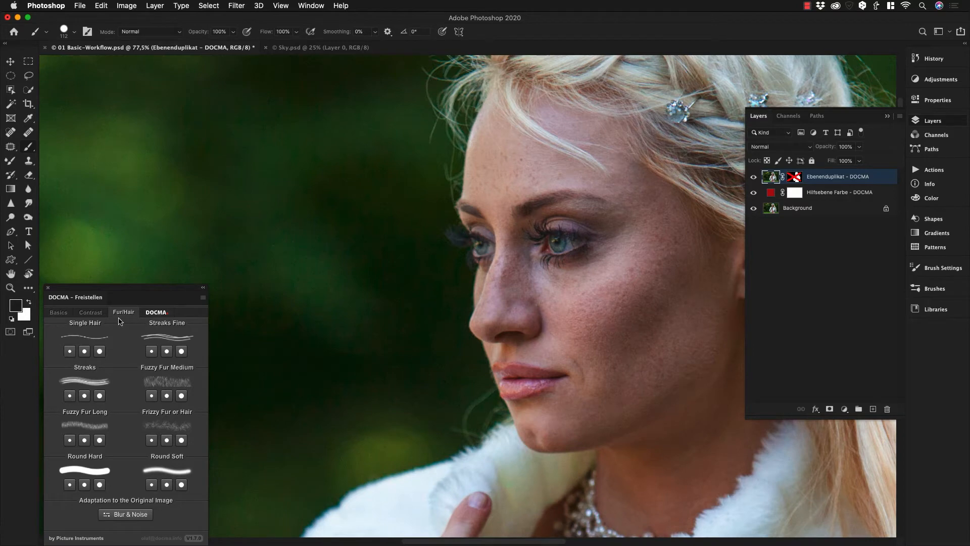
{"action": "left_click", "coordinate": [794, 177], "text": "shift"}
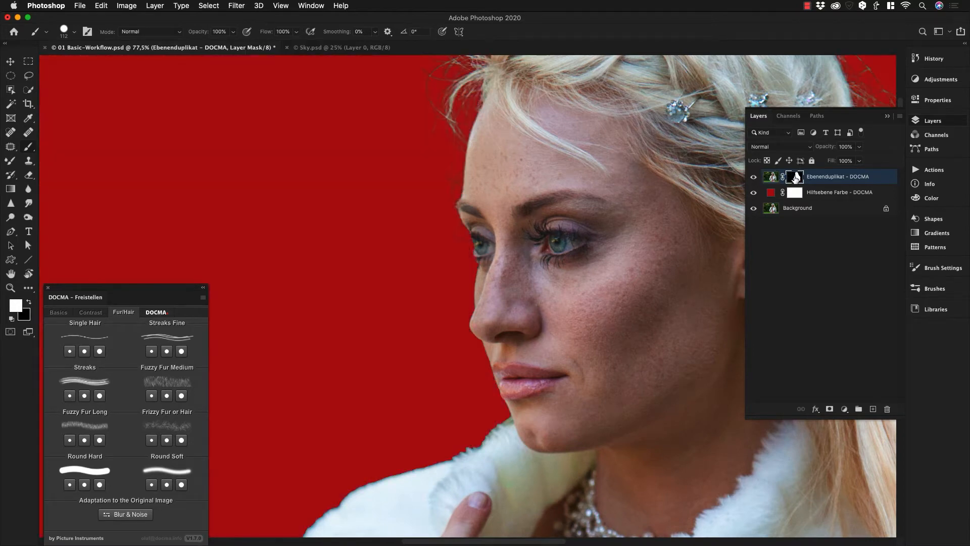
{"action": "scroll", "coordinate": [597, 260], "scroll_direction": "down", "scroll_amount": 5}
{"action": "left_click_drag", "start_coordinate": [597, 260], "coordinate": [461, 250]}
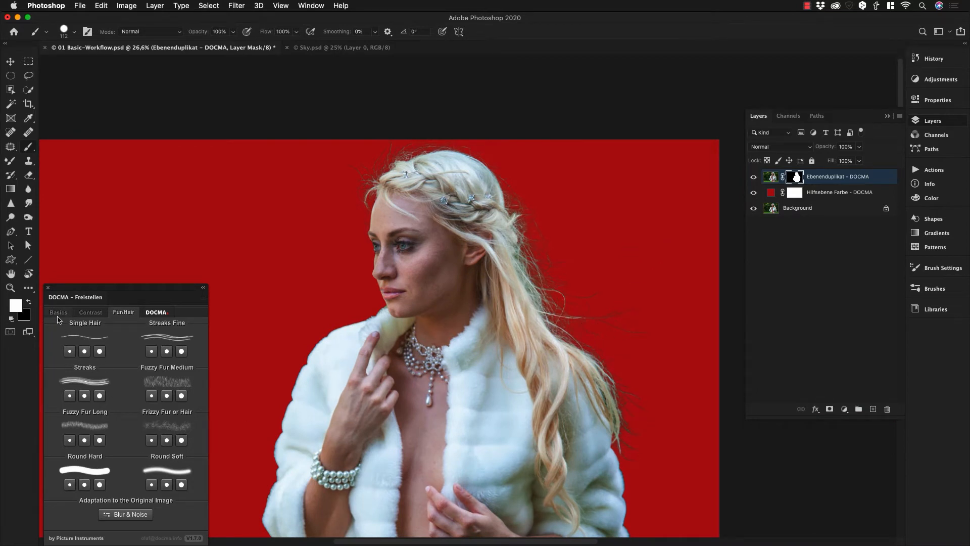
- Open the duplicate layer's mask for refinement with DOCMA's Refine function
{"action": "left_click", "coordinate": [58, 312]}
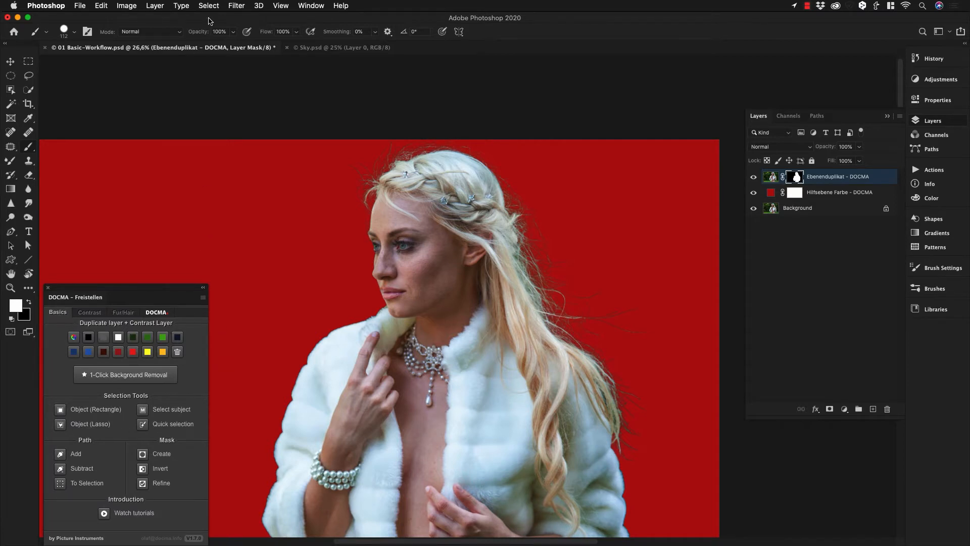
{"action": "left_click", "coordinate": [208, 5]}
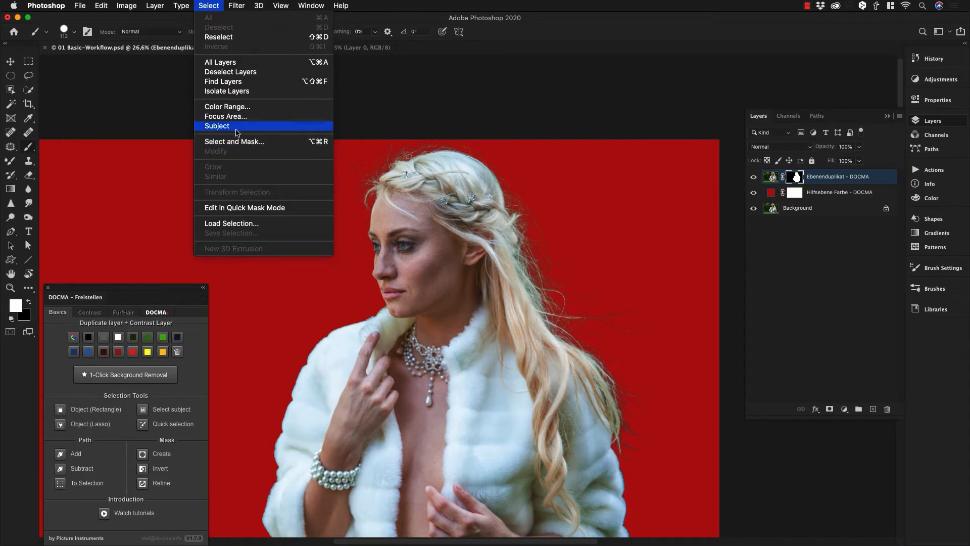
{"action": "left_click", "coordinate": [222, 6]}
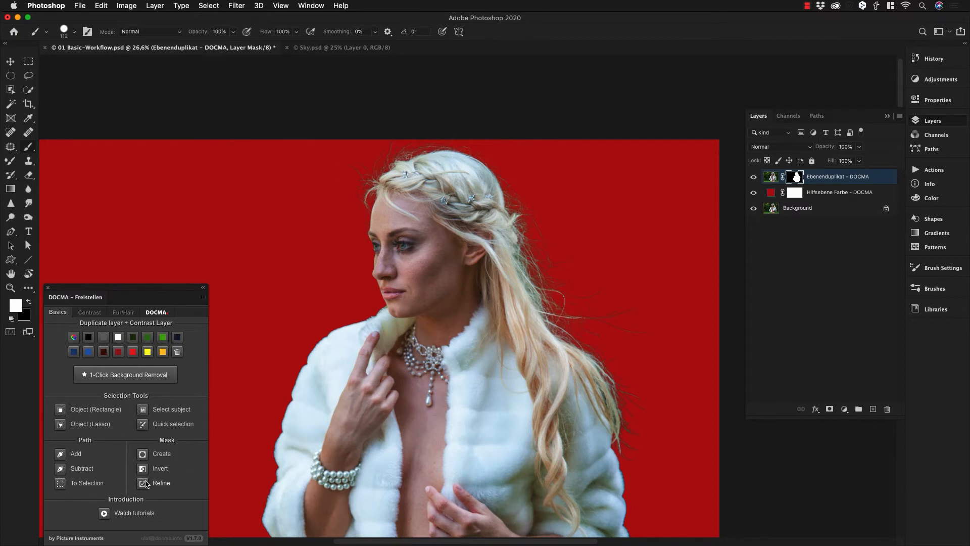
{"action": "left_click", "coordinate": [144, 483]}
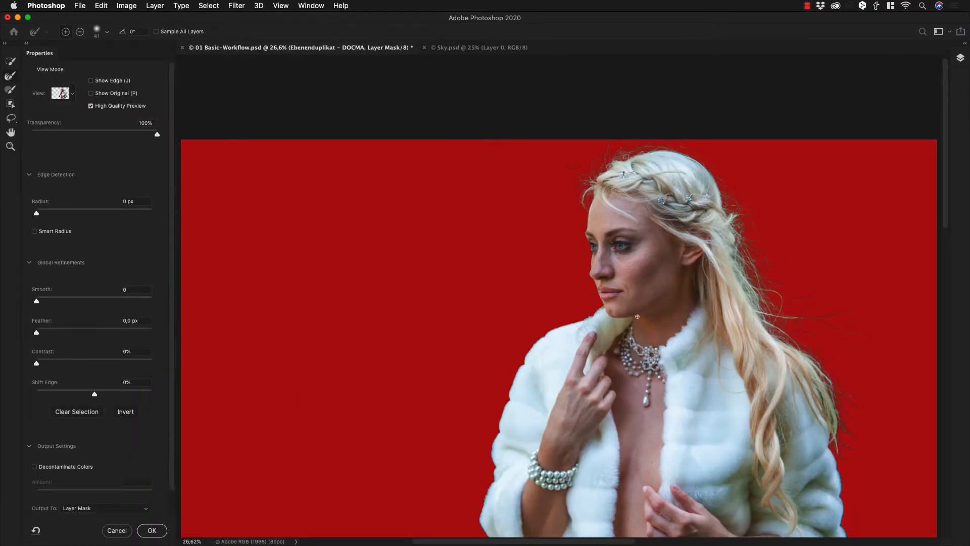
- Enlarge the Refine Edge Brush to 196 px for working on the loose hair behind the head
{"action": "left_click_drag", "start_coordinate": [807, 333], "coordinate": [712, 288]}
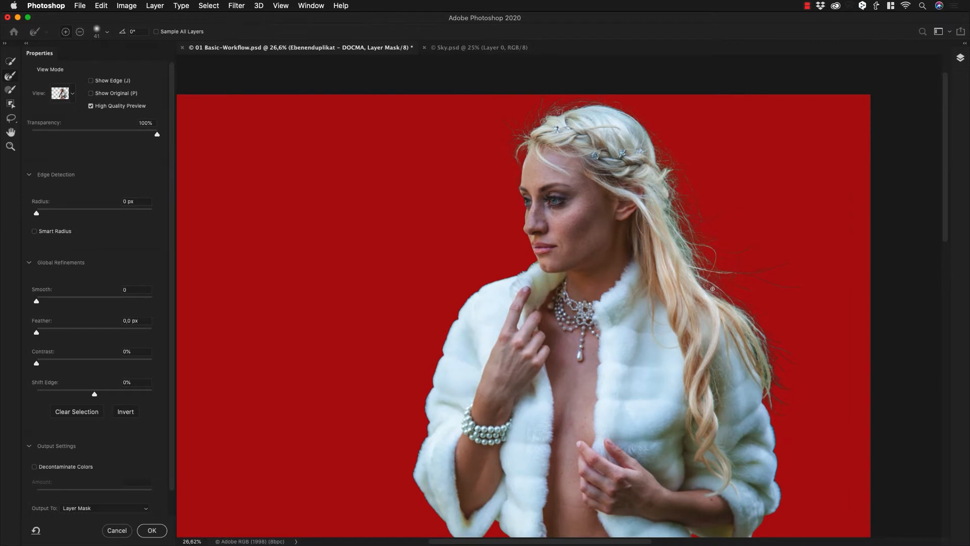
{"action": "mouse_move", "coordinate": [678, 237]}
{"action": "left_mouse_down"}
{"action": "mouse_move", "coordinate": [730, 223]}
{"action": "mouse_move", "coordinate": [684, 255]}
{"action": "left_mouse_up"}
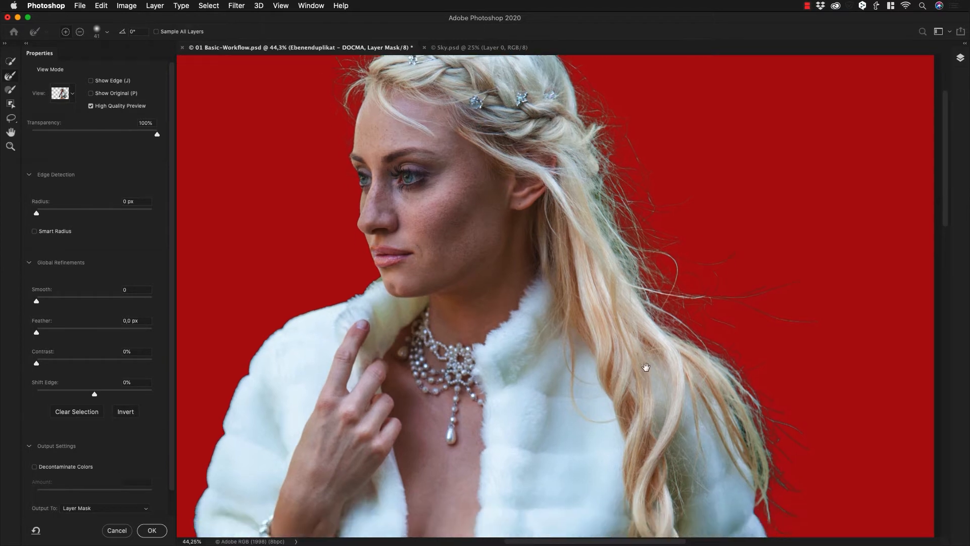
{"action": "scroll", "coordinate": [639, 374], "scroll_direction": "down", "scroll_amount": 10}
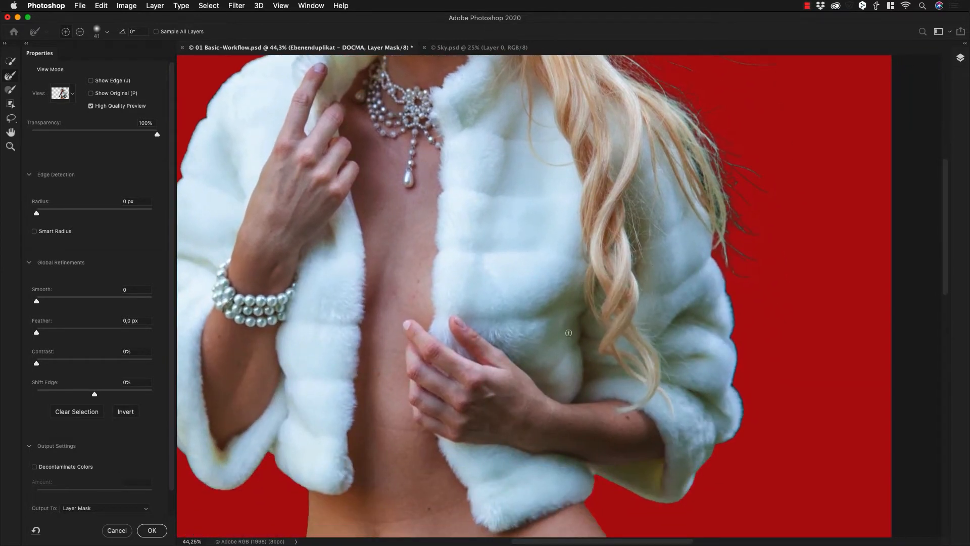
{"action": "left_click_drag", "start_coordinate": [649, 362], "coordinate": [591, 282]}
{"action": "scroll", "coordinate": [642, 174], "scroll_direction": "up", "scroll_amount": 10}
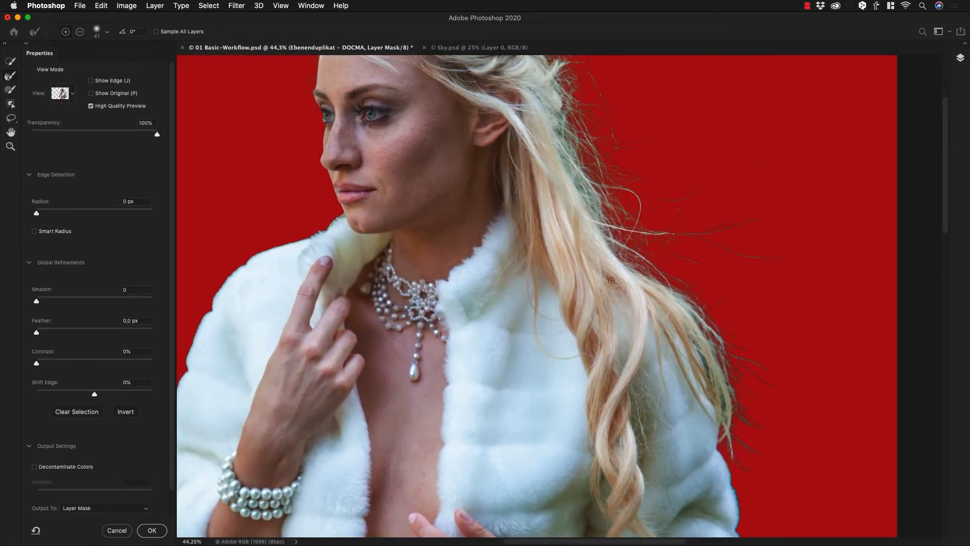
{"action": "scroll", "coordinate": [611, 280], "scroll_direction": "up", "scroll_amount": 5}
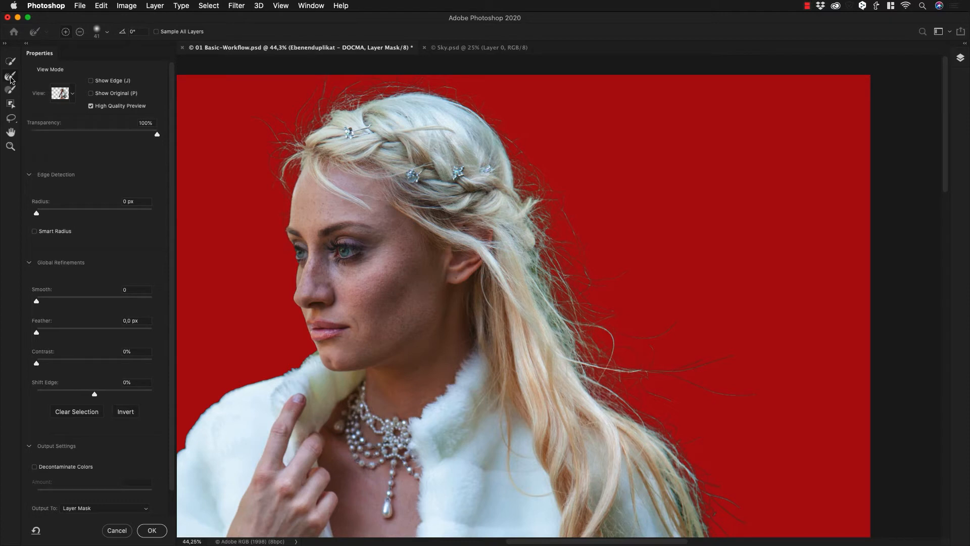
{"action": "left_click_drag", "start_coordinate": [544, 226], "coordinate": [570, 223]}
{"action": "left_click_drag", "start_coordinate": [480, 190], "coordinate": [499, 237]}
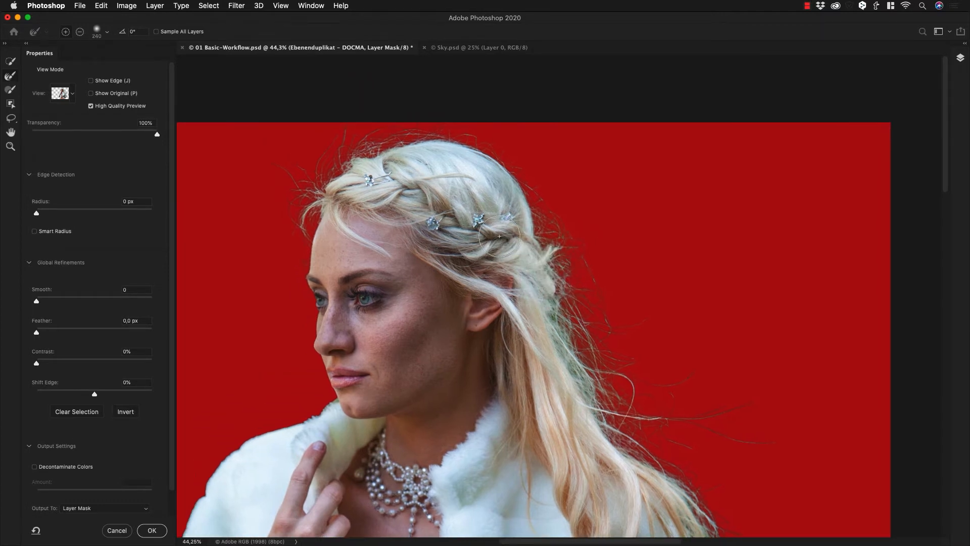
{"action": "left_click_drag", "start_coordinate": [581, 264], "coordinate": [577, 260]}
{"action": "left_click_drag", "start_coordinate": [602, 329], "coordinate": [581, 256]}
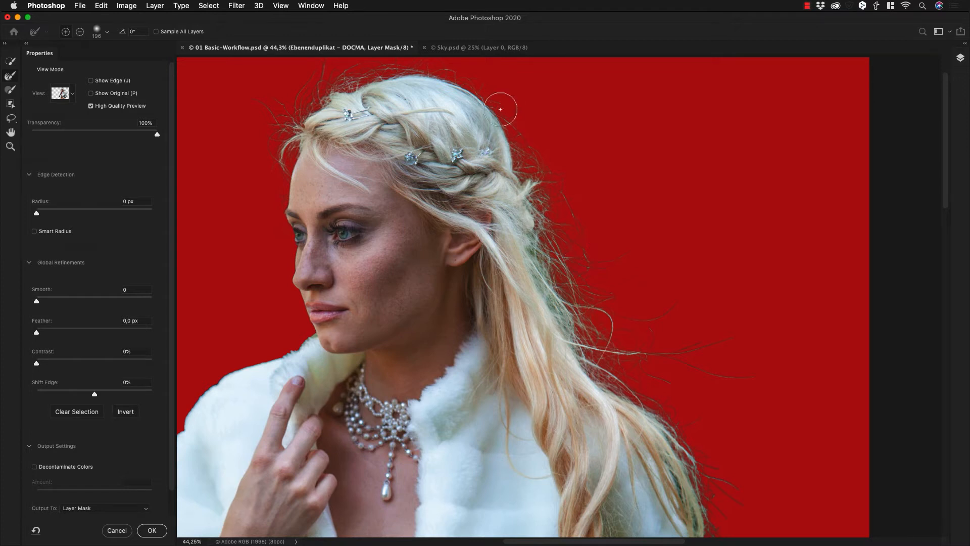
- Brush along the flyaway hair from the back of the head down over the shoulder to refine its mask edge
{"action": "mouse_move", "coordinate": [539, 227]}
{"action": "left_mouse_down"}
{"action": "mouse_move", "coordinate": [540, 269]}
{"action": "mouse_move", "coordinate": [589, 347]}
{"action": "left_mouse_up"}
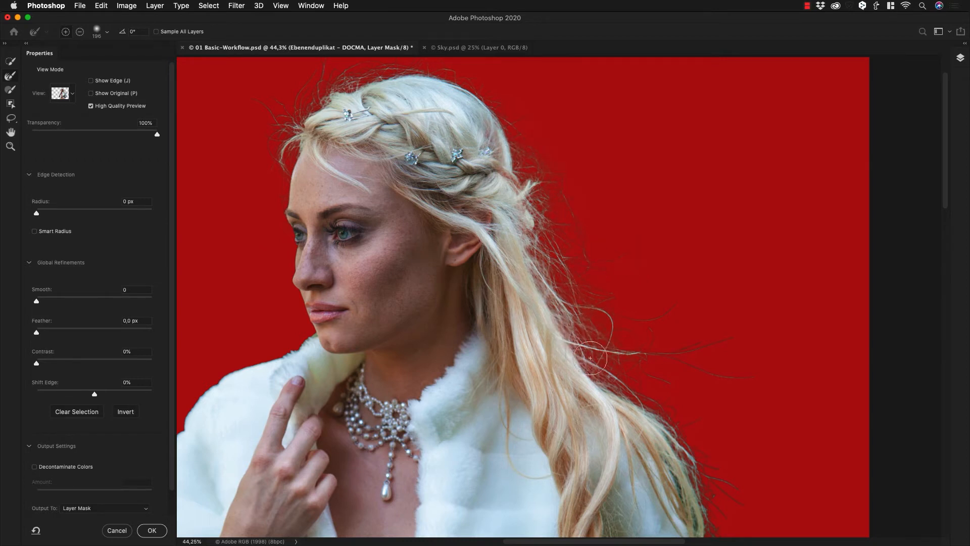
{"action": "mouse_move", "coordinate": [615, 384]}
{"action": "left_mouse_down"}
{"action": "mouse_move", "coordinate": [678, 447]}
{"action": "mouse_move", "coordinate": [708, 512]}
{"action": "left_mouse_up"}
{"action": "scroll", "coordinate": [722, 409], "scroll_direction": "down", "scroll_amount": 5}
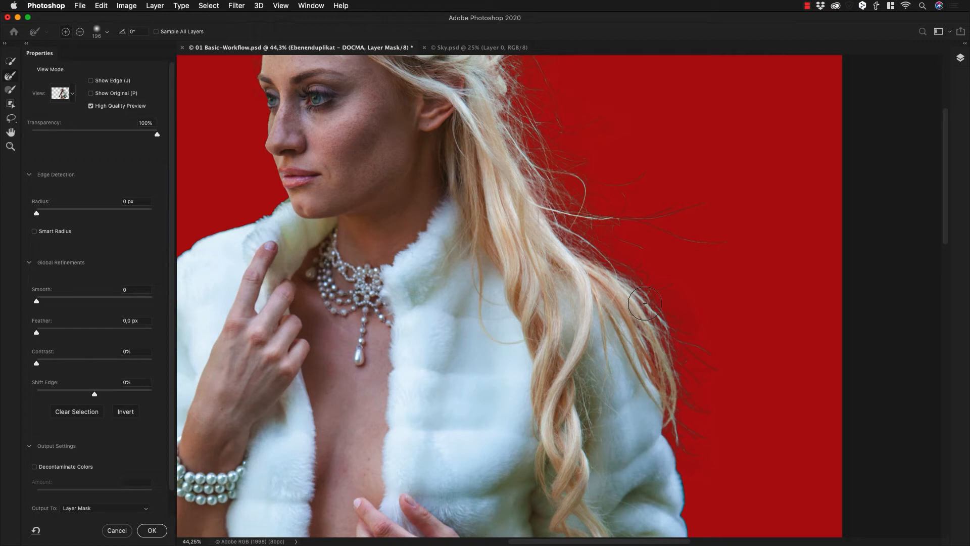
{"action": "left_click_drag", "start_coordinate": [500, 183], "coordinate": [649, 384]}
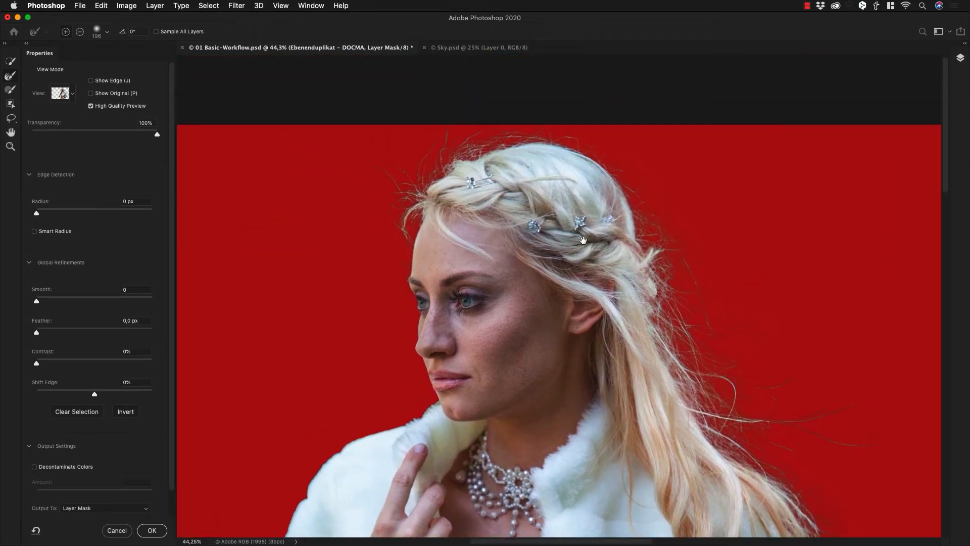
{"action": "left_click_drag", "start_coordinate": [583, 240], "coordinate": [581, 281]}
- Reduce the brush to 93 px, set the preview transparency to 61%, and refine the mask edge beside the far eye and eyebrow
{"action": "left_click_drag", "start_coordinate": [649, 252], "coordinate": [636, 253], "text": "ctrl+alt"}
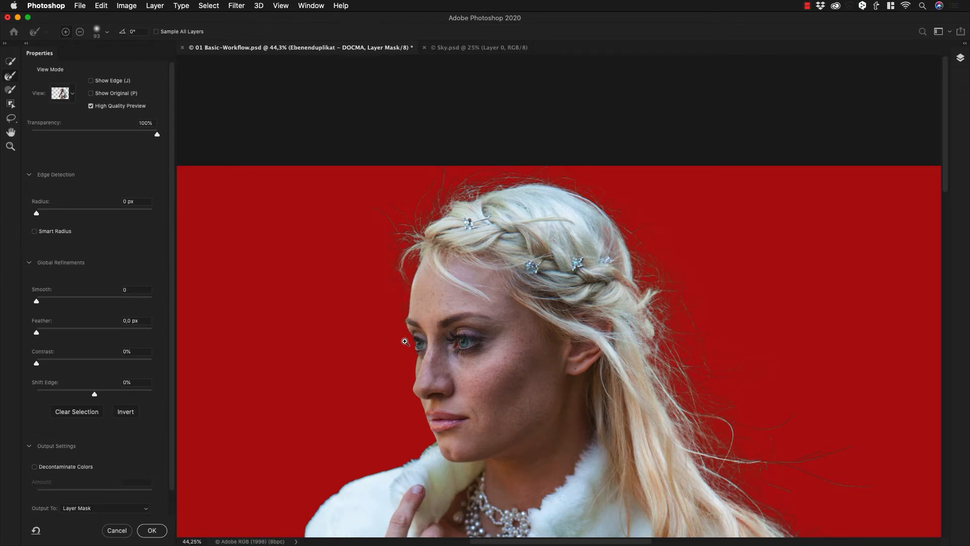
{"action": "left_click_drag", "start_coordinate": [404, 341], "coordinate": [440, 281]}
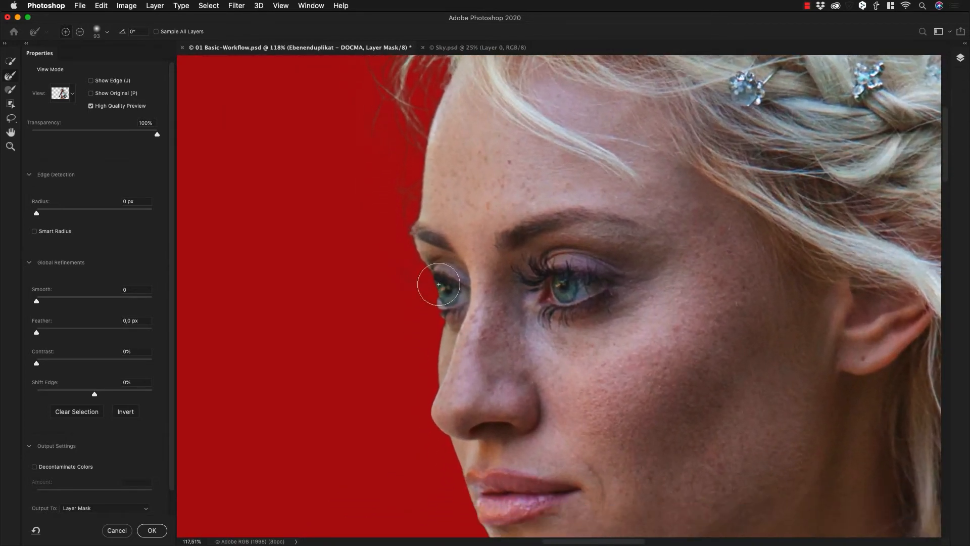
{"action": "left_click_drag", "start_coordinate": [157, 136], "coordinate": [108, 134]}
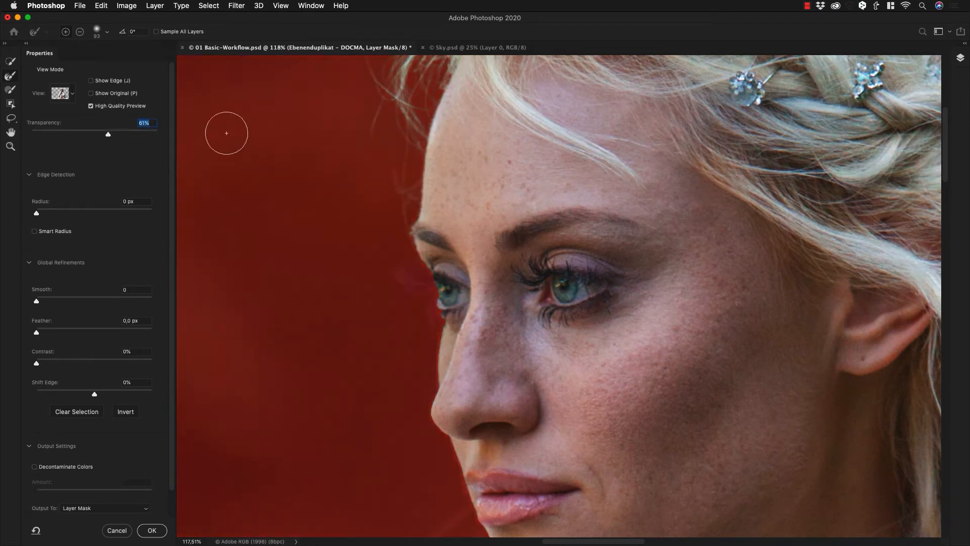
{"action": "mouse_move", "coordinate": [430, 281]}
{"action": "left_mouse_down"}
{"action": "mouse_move", "coordinate": [394, 266]}
{"action": "mouse_move", "coordinate": [415, 294]}
{"action": "mouse_move", "coordinate": [417, 400]}
{"action": "mouse_move", "coordinate": [435, 260]}
{"action": "mouse_move", "coordinate": [398, 260]}
{"action": "mouse_move", "coordinate": [413, 251]}
{"action": "mouse_move", "coordinate": [415, 295]}
{"action": "mouse_move", "coordinate": [414, 228]}
{"action": "left_mouse_up"}
{"action": "key", "text": "super+0"}
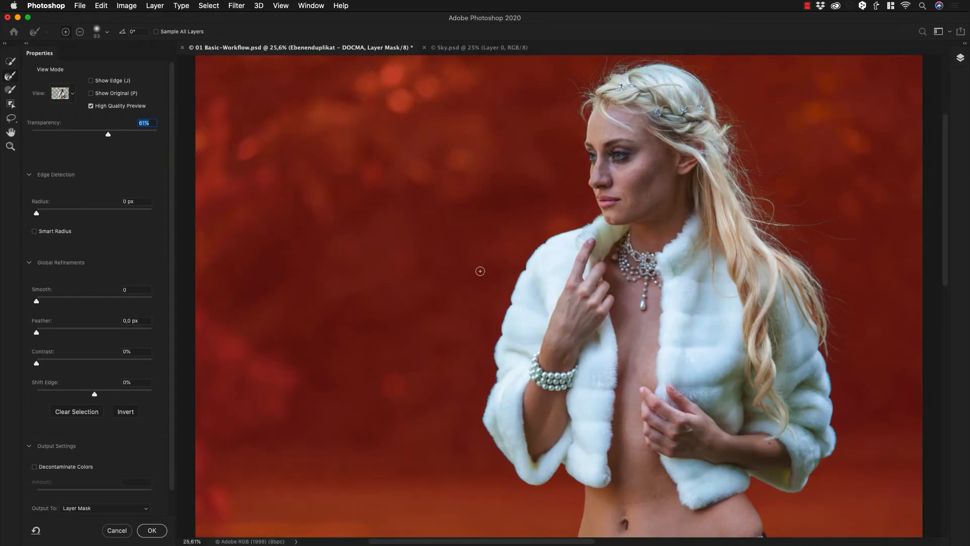
- Preview the cutout on black and examine the fine hair strands around the head and shoulder
{"action": "scroll", "coordinate": [149, 376], "scroll_direction": "down", "scroll_amount": 2}
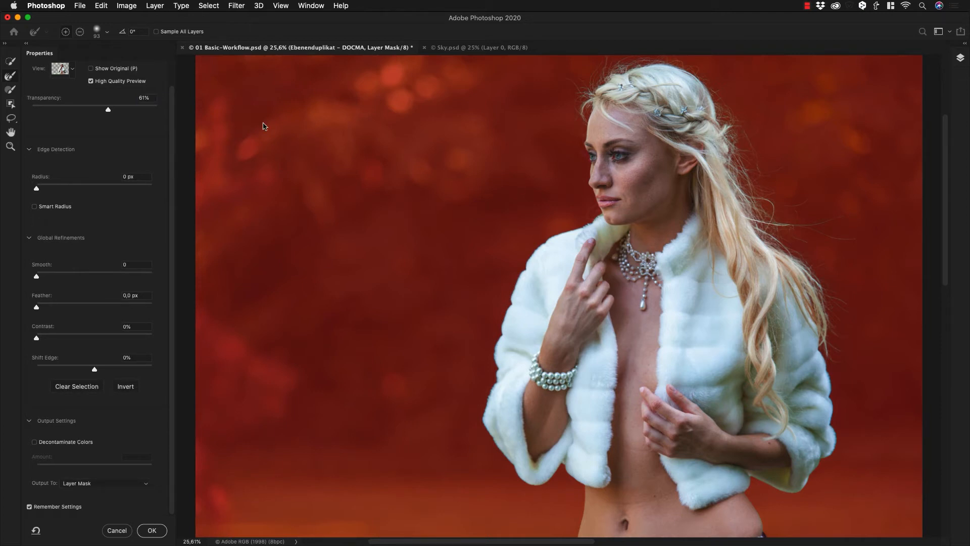
{"action": "left_click", "coordinate": [62, 70]}
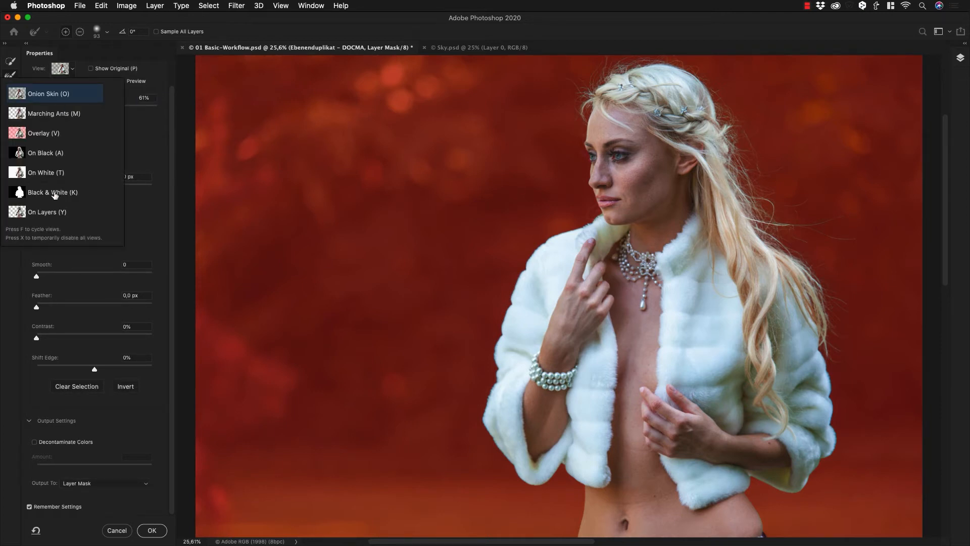
{"action": "left_click", "coordinate": [58, 153]}
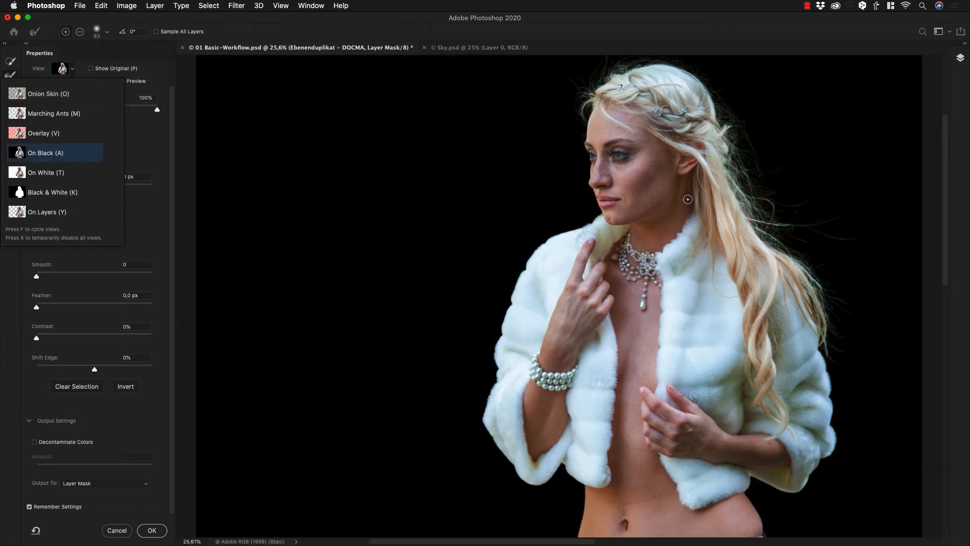
{"action": "left_click_drag", "start_coordinate": [767, 182], "coordinate": [617, 223]}
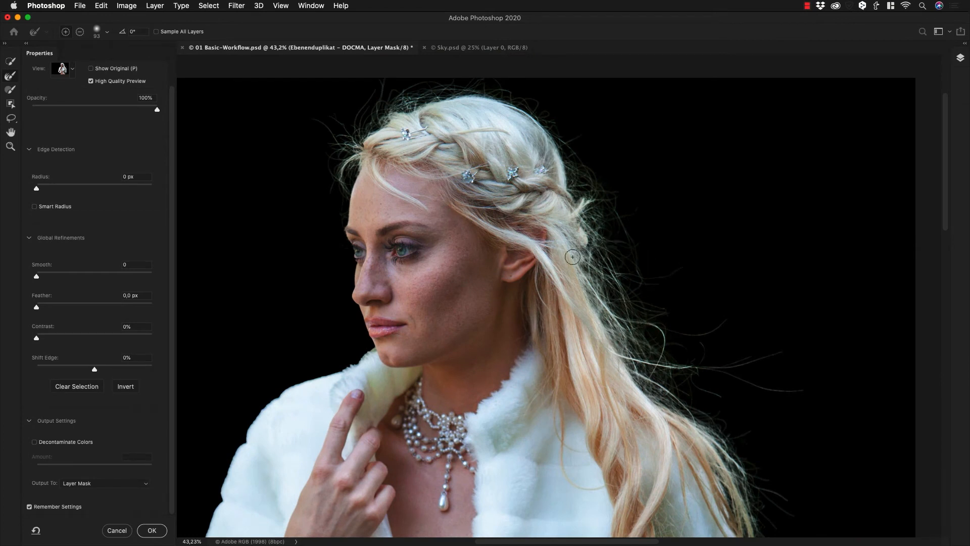
- Enable Decontaminate Colors at 100% and output the refined cutout to a new layer with a layer mask
{"action": "left_click", "coordinate": [49, 443]}
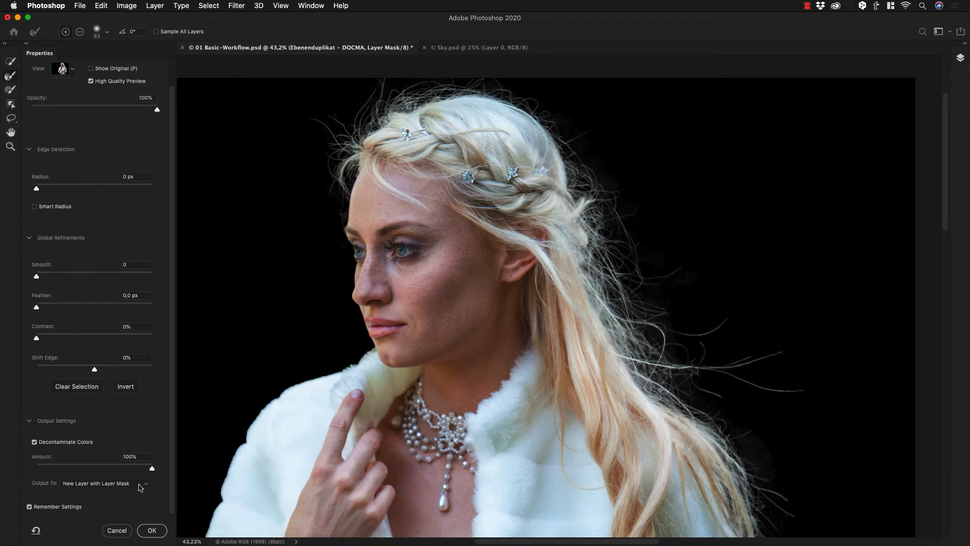
{"action": "left_click", "coordinate": [152, 531]}
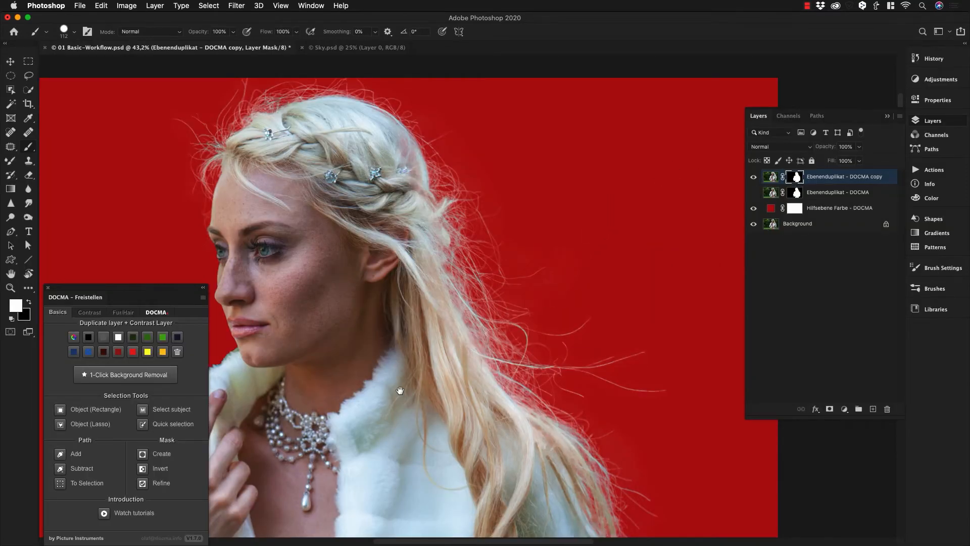
{"action": "left_click_drag", "start_coordinate": [398, 390], "coordinate": [526, 398]}
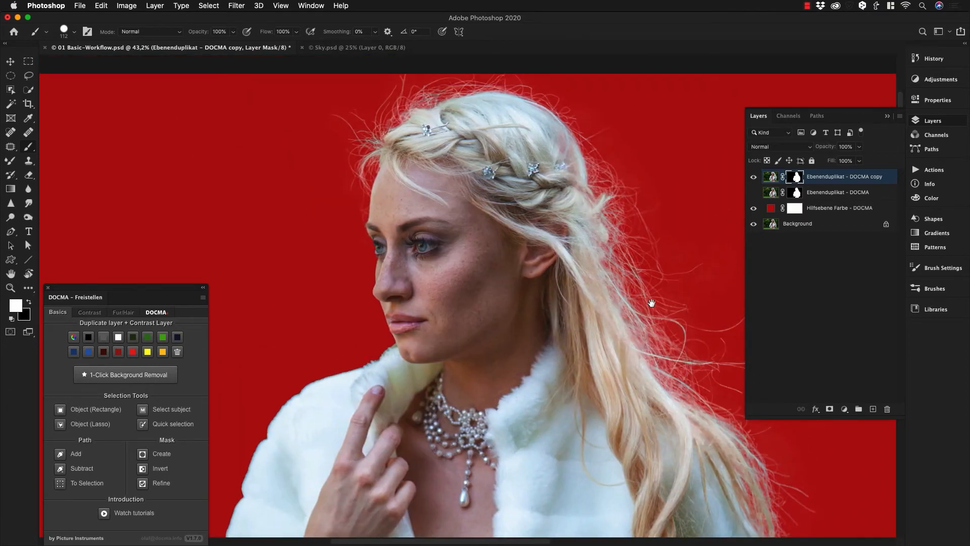
{"action": "left_click_drag", "start_coordinate": [665, 273], "coordinate": [637, 292]}
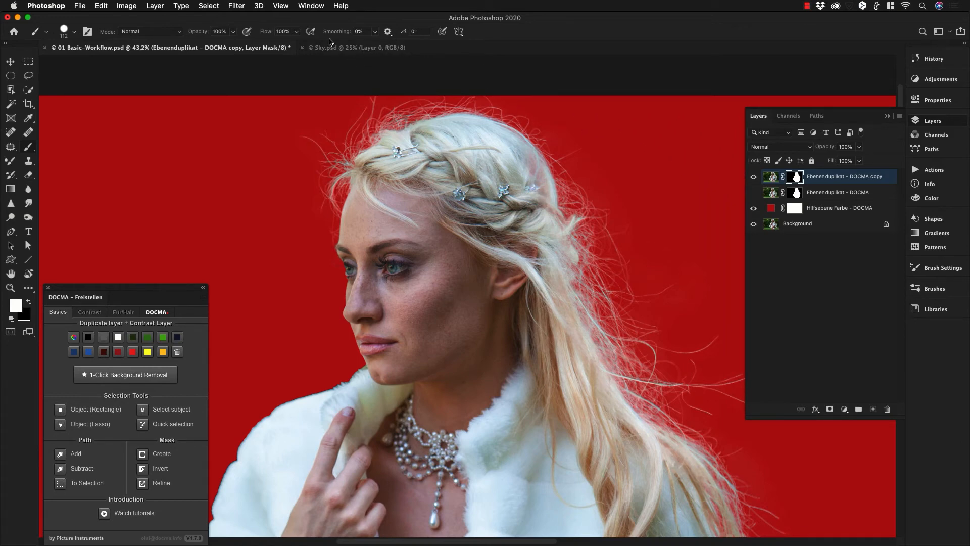
- Copy the sky layer from Sky.psd into 01 Basic-Workflow.psd with the Move tool
{"action": "left_click", "coordinate": [368, 49]}
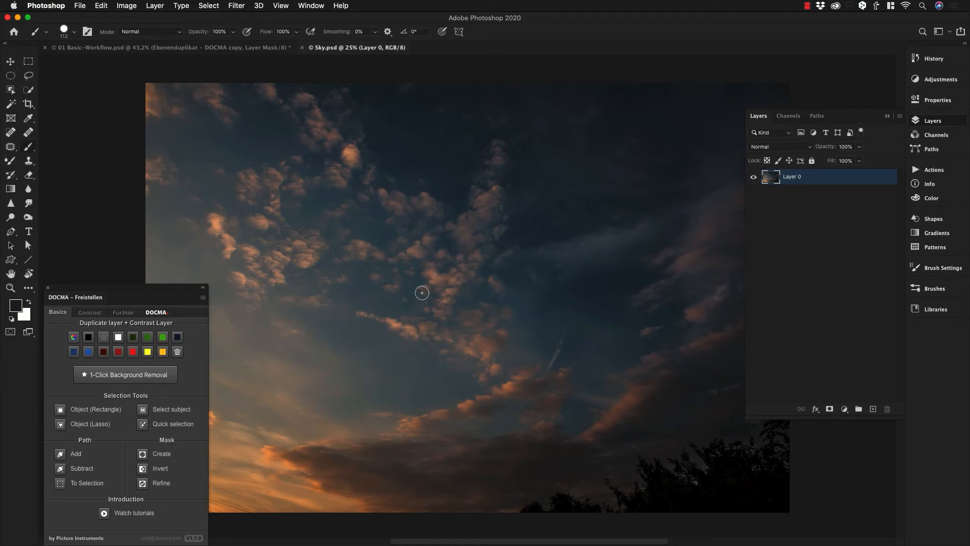
{"action": "key", "text": "v"}
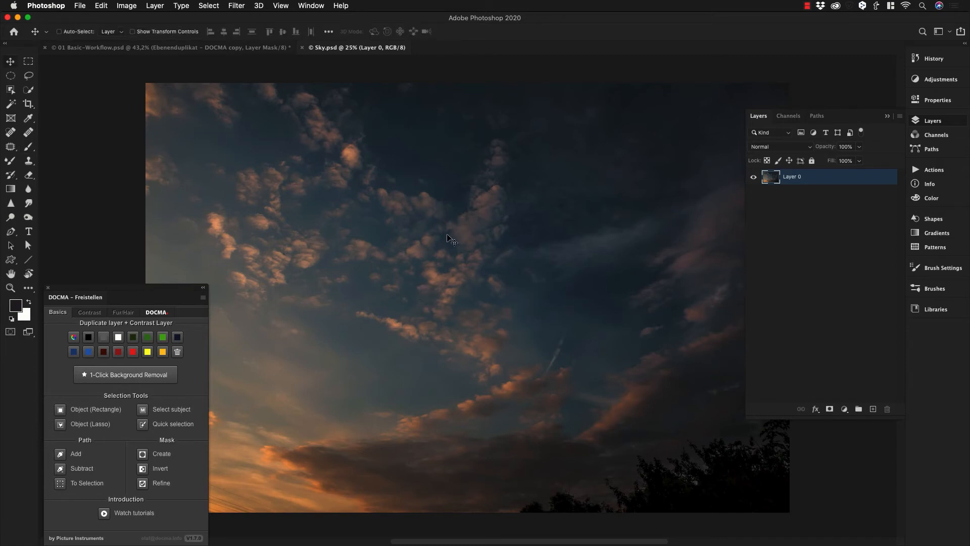
{"action": "left_click_drag", "start_coordinate": [455, 242], "coordinate": [210, 50]}
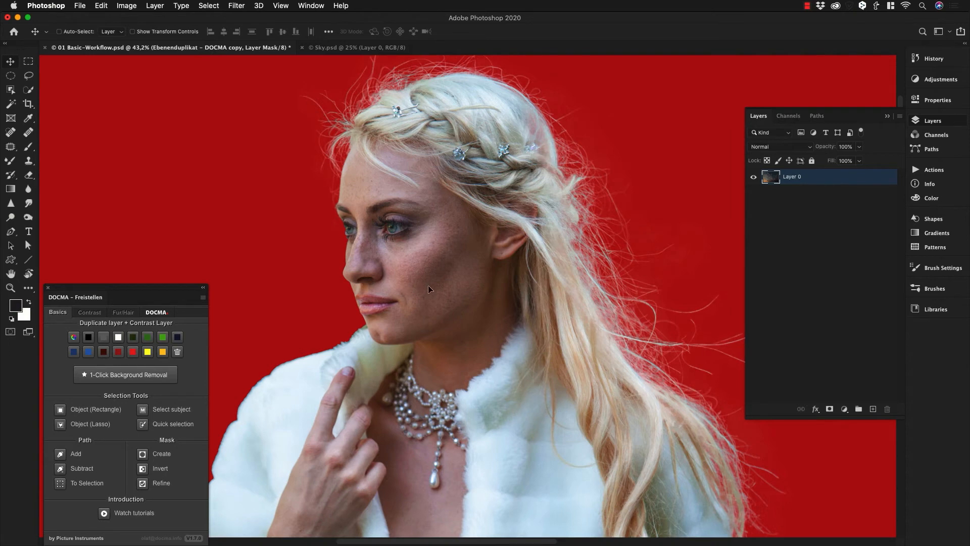
{"action": "mouse_move", "coordinate": [428, 289]}
{"action": "left_mouse_down"}
{"action": "mouse_move", "coordinate": [440, 283]}
{"action": "mouse_move", "coordinate": [435, 290]}
{"action": "left_mouse_up"}
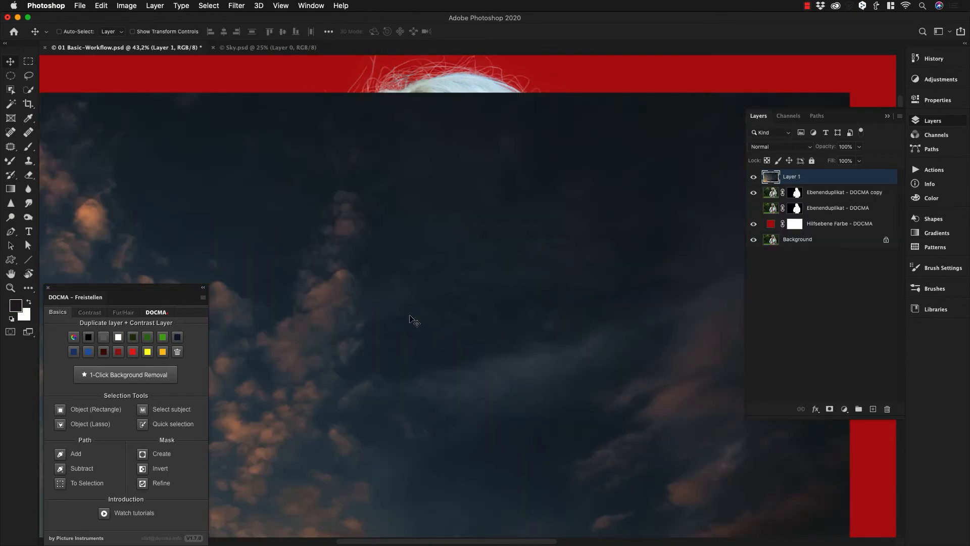
- Scale the sky layer to 112.83% to cover the canvas and place it directly beneath the refined DOCMA copy layer
{"action": "key", "text": "super+0"}
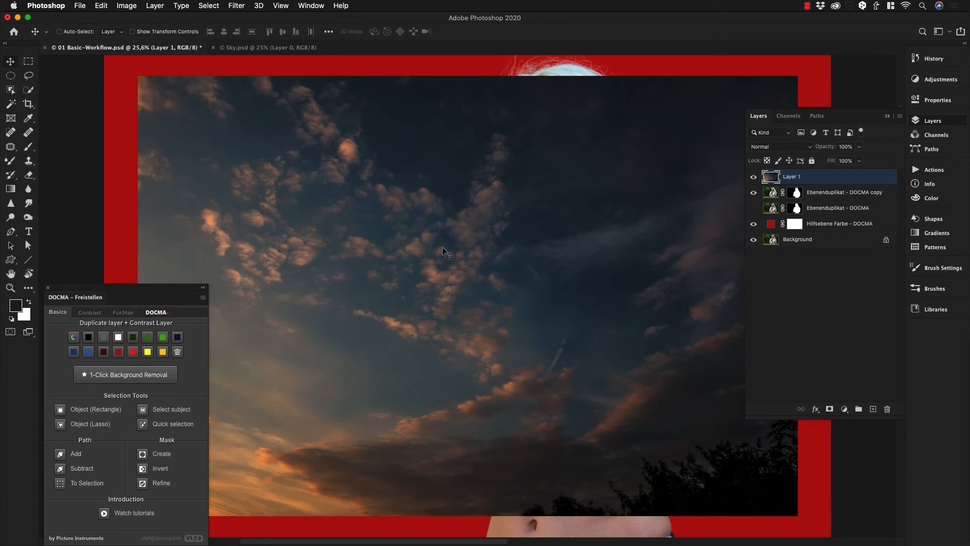
{"action": "key", "text": "super+t"}
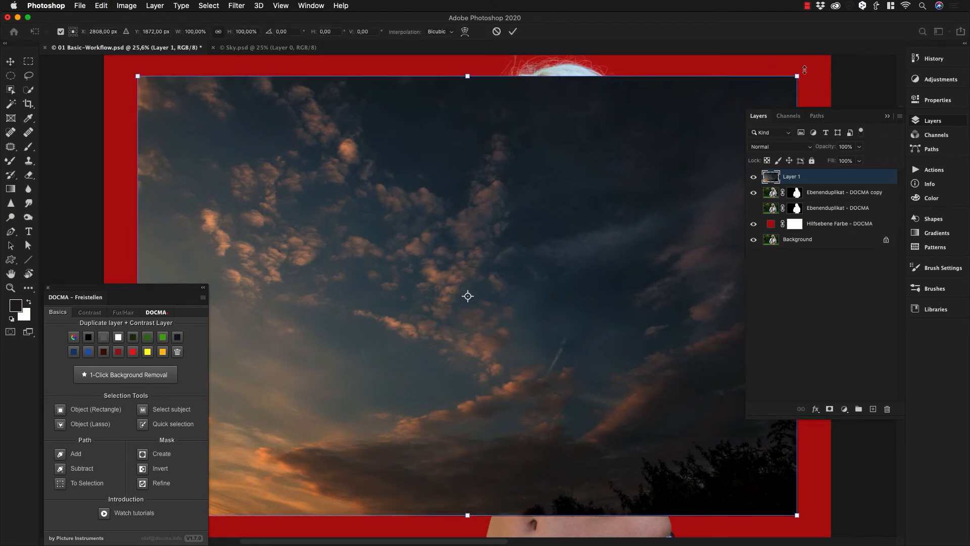
{"action": "left_click_drag", "start_coordinate": [797, 76], "coordinate": [825, 64]}
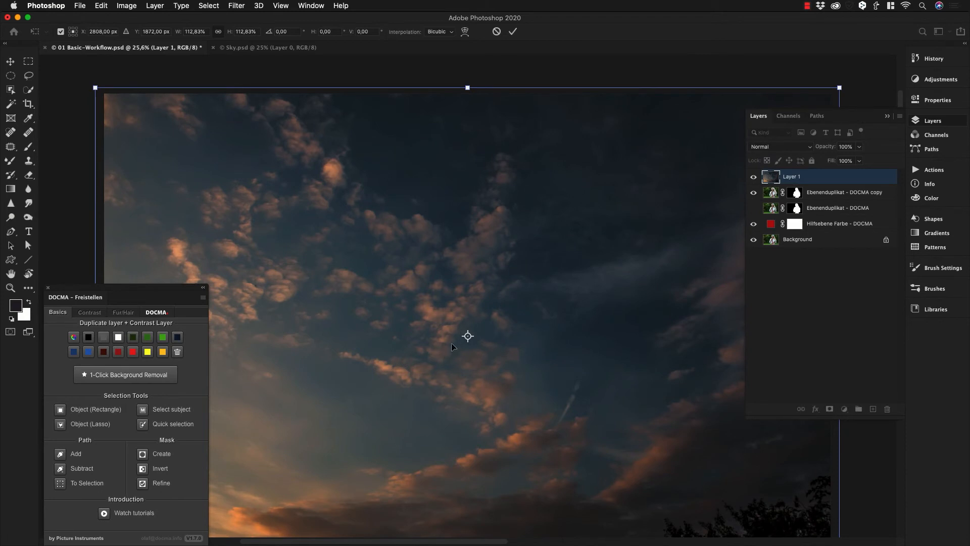
{"action": "key", "text": "Return"}
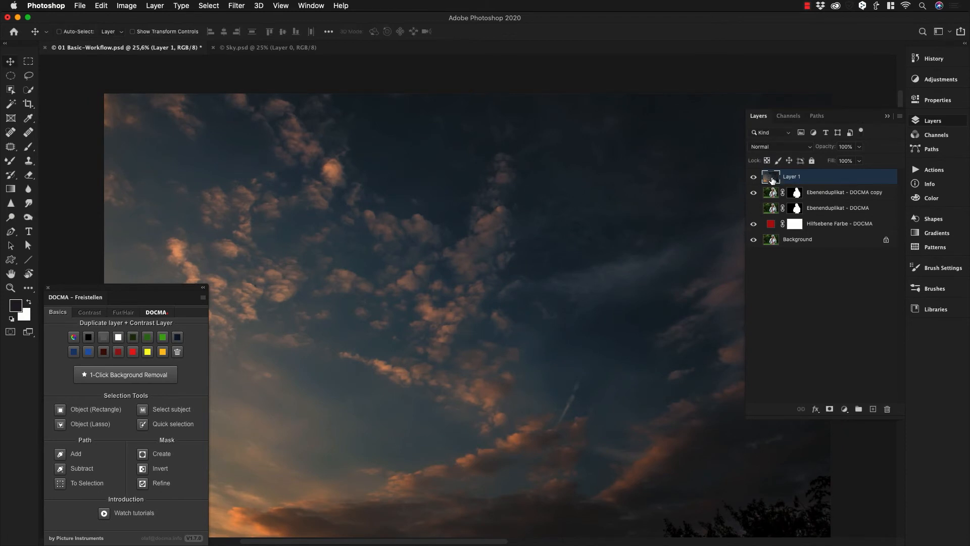
{"action": "left_click_drag", "start_coordinate": [772, 180], "coordinate": [777, 198]}
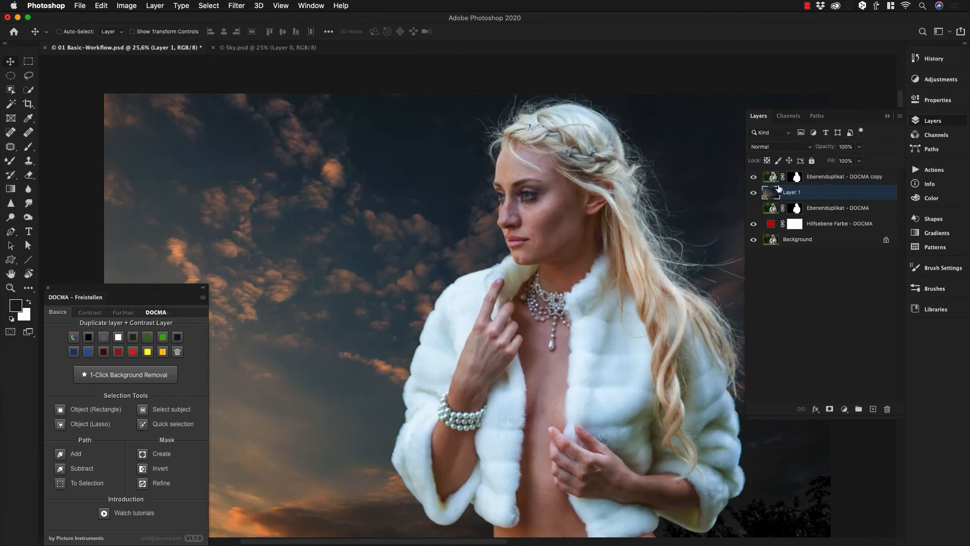
- Inspect the woman's loose hair, face outline and fur collar against the new sky background
{"action": "left_click_drag", "start_coordinate": [687, 282], "coordinate": [572, 259]}
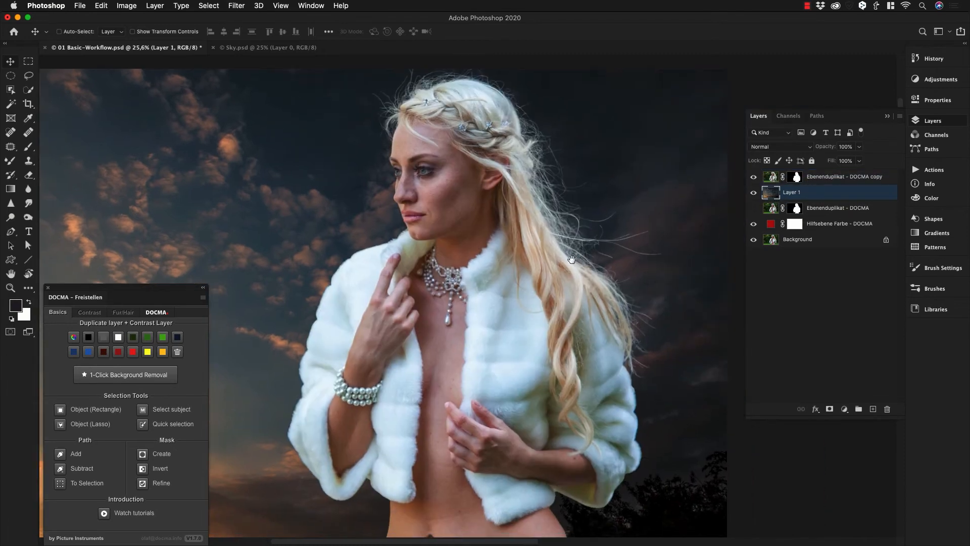
{"action": "left_click_drag", "start_coordinate": [634, 317], "coordinate": [668, 327]}
{"action": "left_click_drag", "start_coordinate": [571, 224], "coordinate": [665, 385]}
{"action": "left_click_drag", "start_coordinate": [420, 163], "coordinate": [642, 343]}
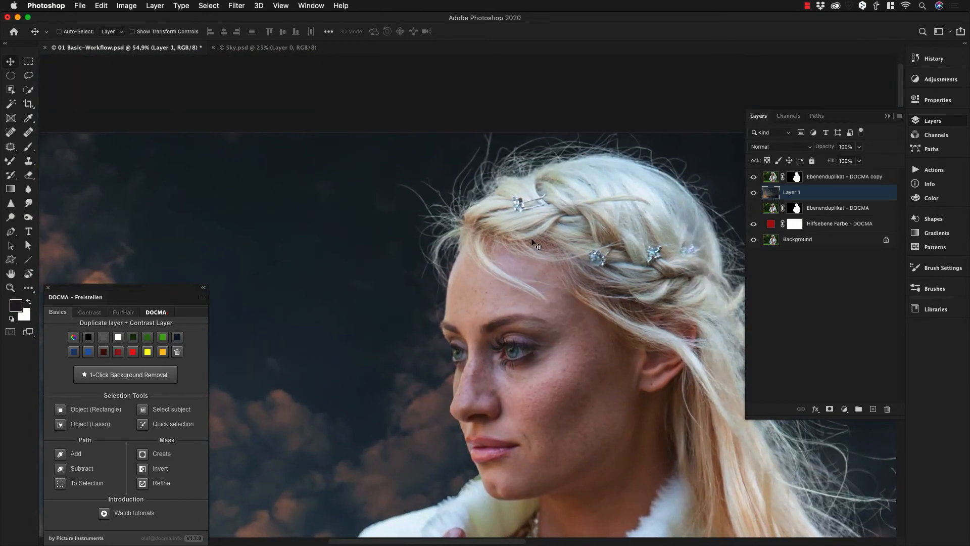
{"action": "scroll", "coordinate": [568, 247], "scroll_direction": "down", "scroll_amount": 5}
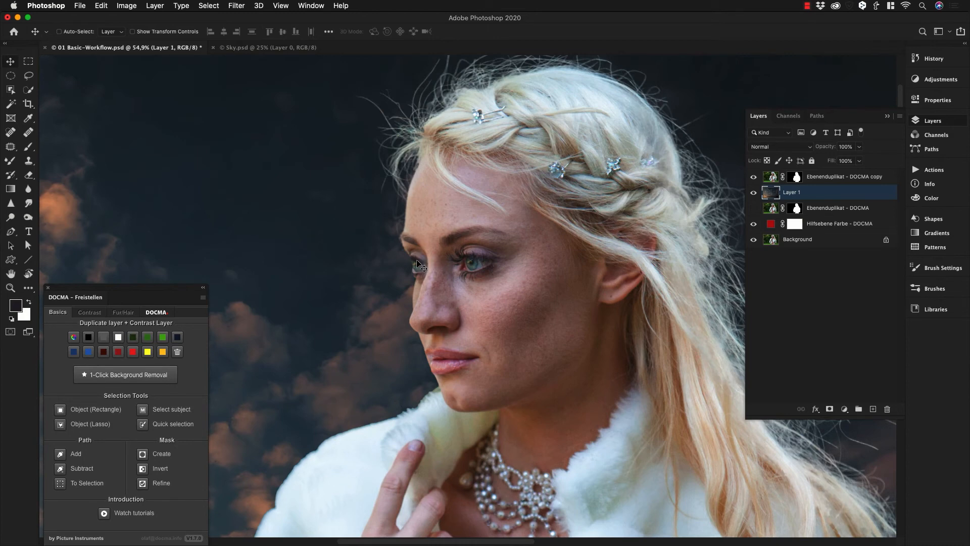
{"action": "left_click_drag", "start_coordinate": [534, 296], "coordinate": [508, 296]}
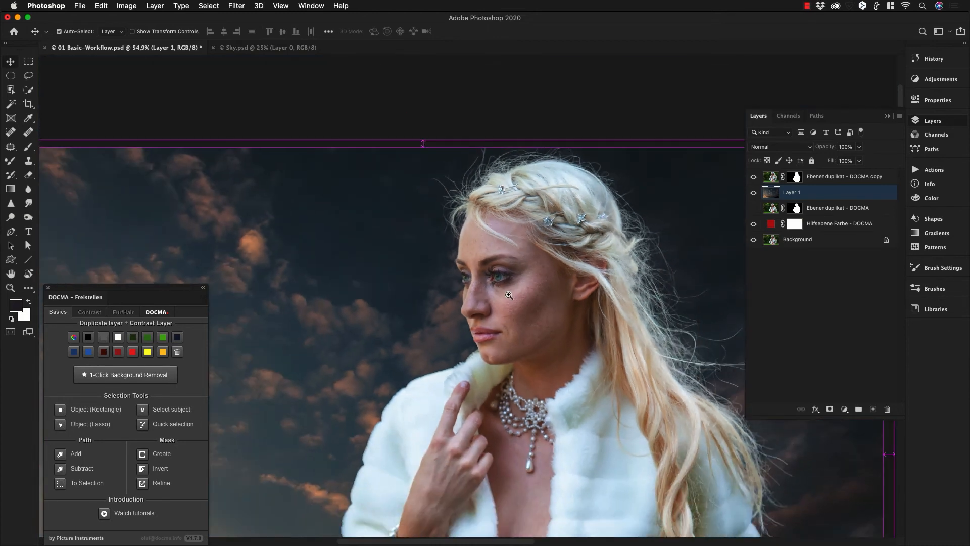
- Delete every layer above Background, including both DOCMA cutouts, the sky layer and the red contrast layer
{"action": "left_click_drag", "start_coordinate": [552, 347], "coordinate": [556, 236]}
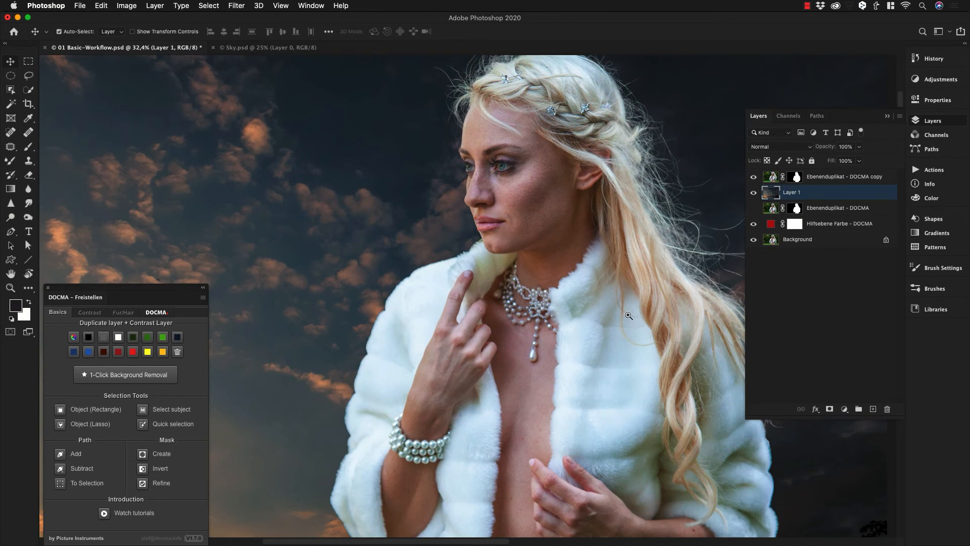
{"action": "left_click_drag", "start_coordinate": [628, 315], "coordinate": [579, 289]}
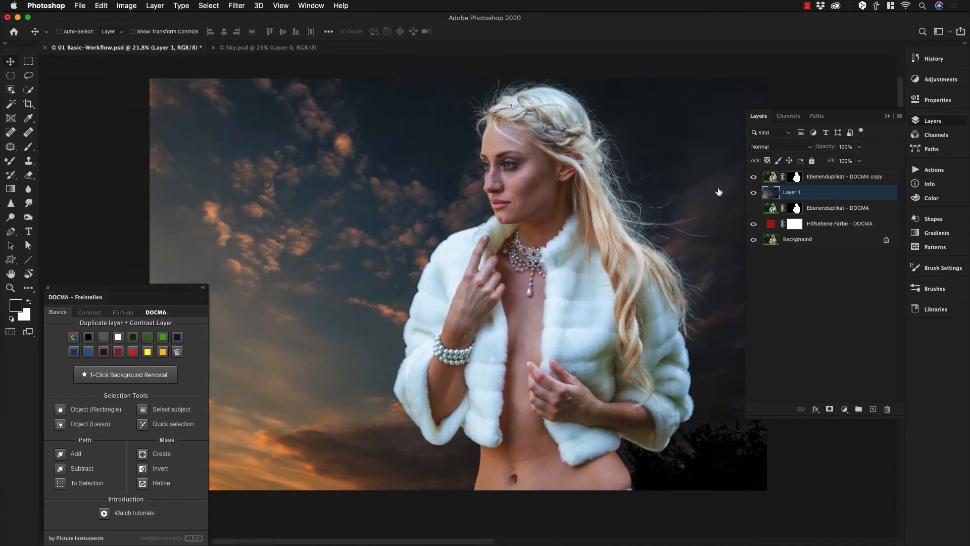
{"action": "left_click", "coordinate": [833, 179], "text": "shift"}
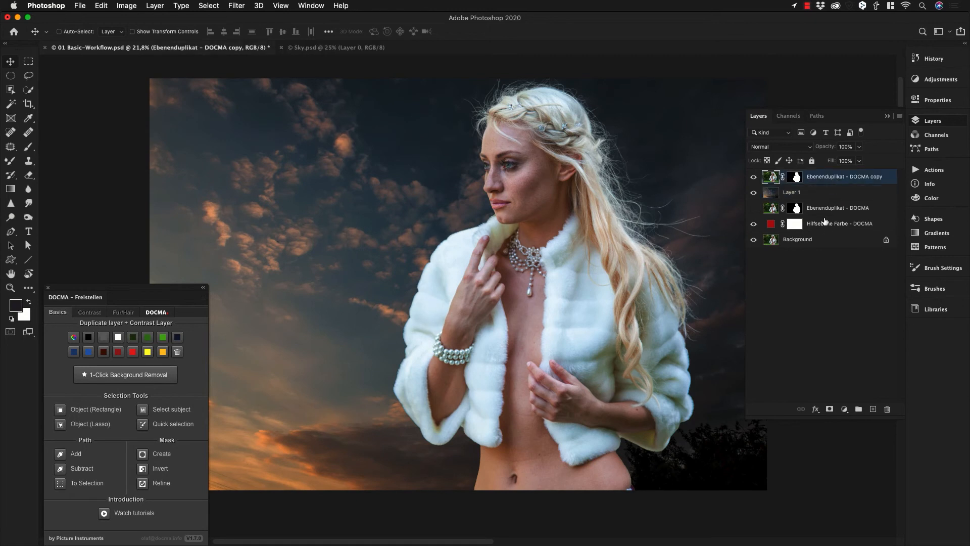
{"action": "left_click", "coordinate": [825, 211], "text": "shift"}
{"action": "left_click", "coordinate": [825, 227], "text": "shift"}
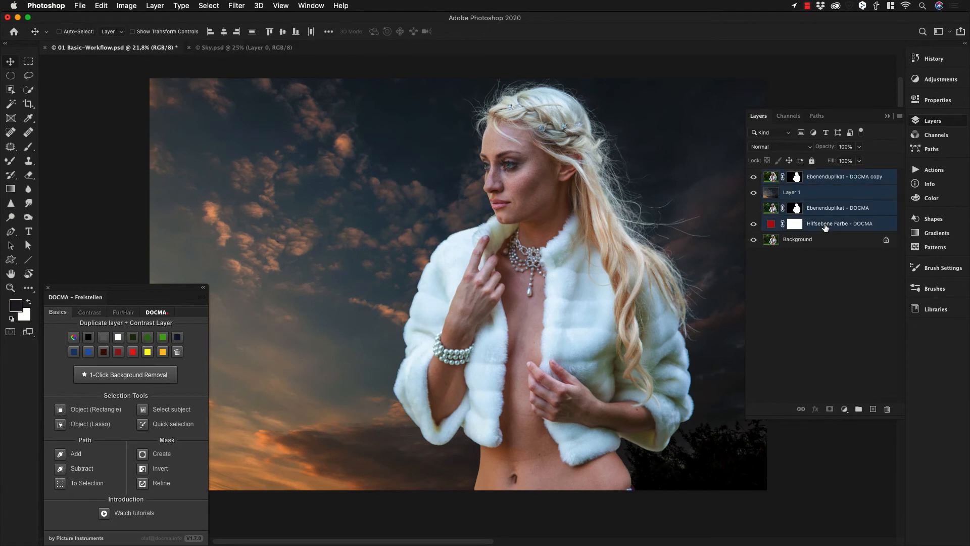
{"action": "key", "text": "BackSpace"}
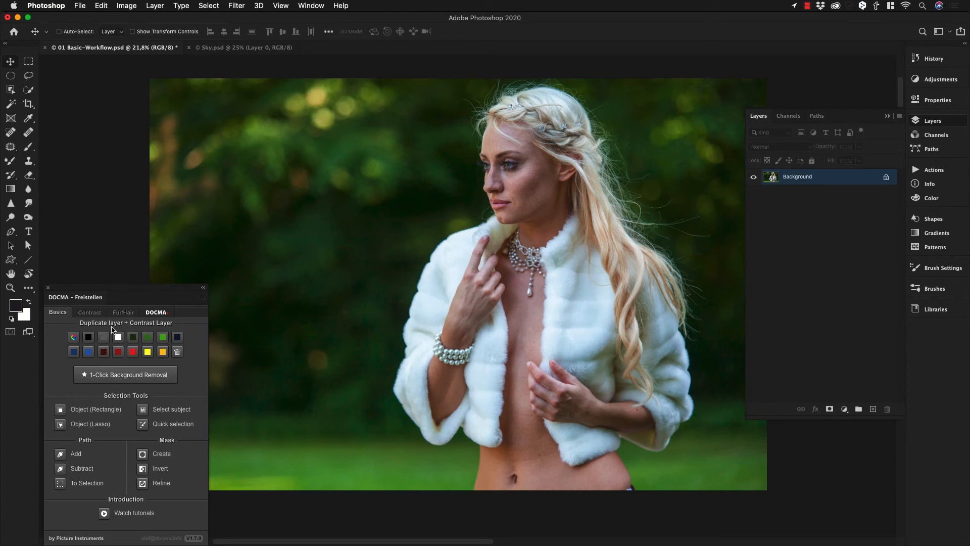
- Create a layer duplicate with a dark red contrast layer and cut the woman out with 1-Click Background Removal
{"action": "left_click", "coordinate": [103, 352]}
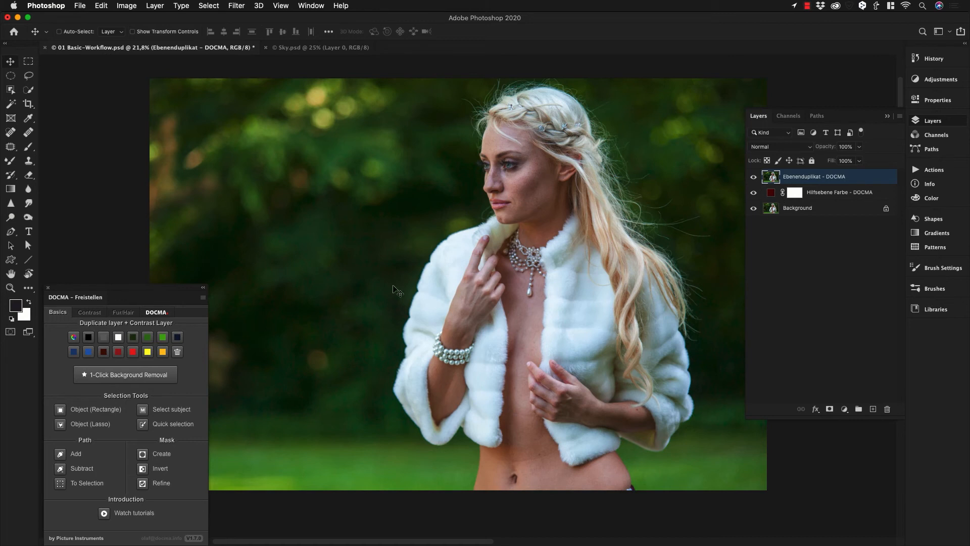
{"action": "left_click", "coordinate": [154, 376]}
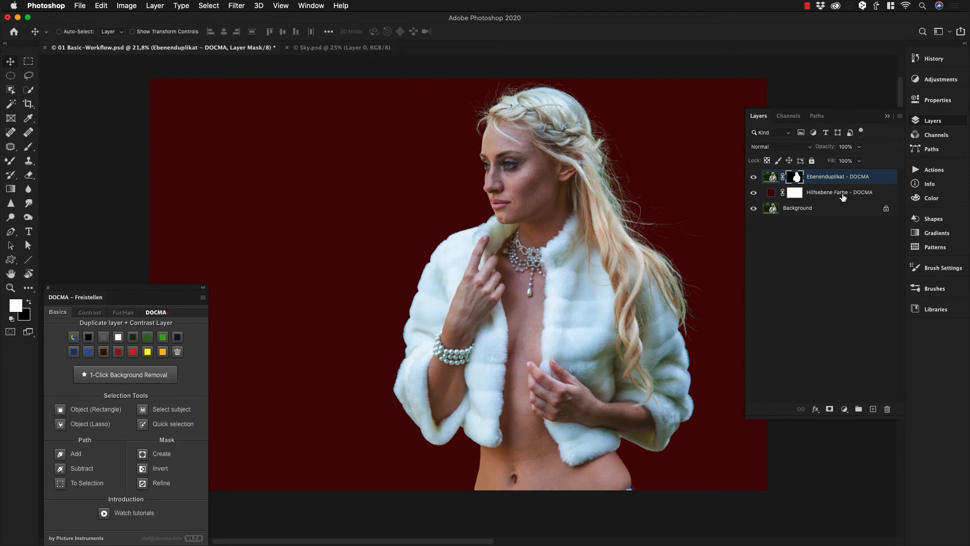
- Copy the Sky.psd image into 01 Basic-Workflow.psd directly above the dark red contrast layer and scale it to cover the canvas
{"action": "left_click", "coordinate": [821, 193]}
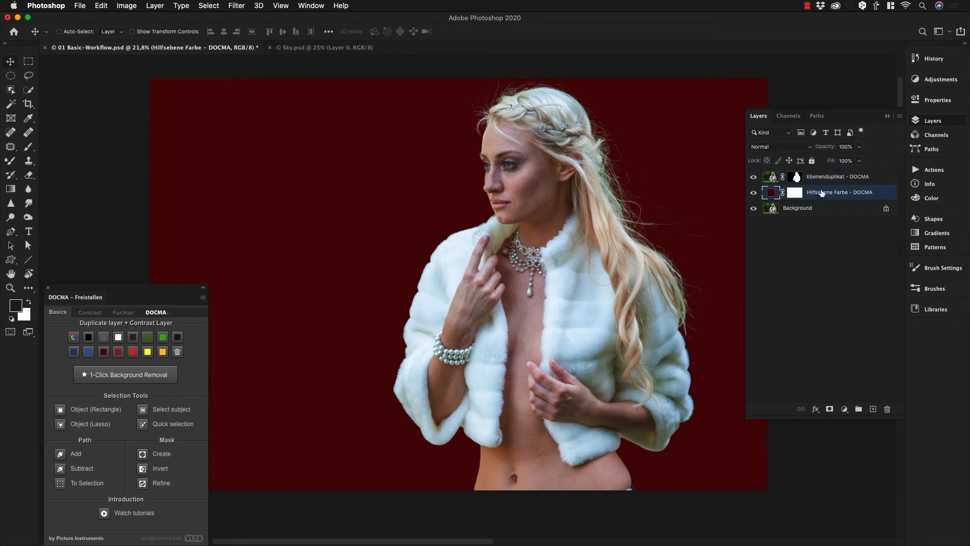
{"action": "left_click", "coordinate": [342, 49]}
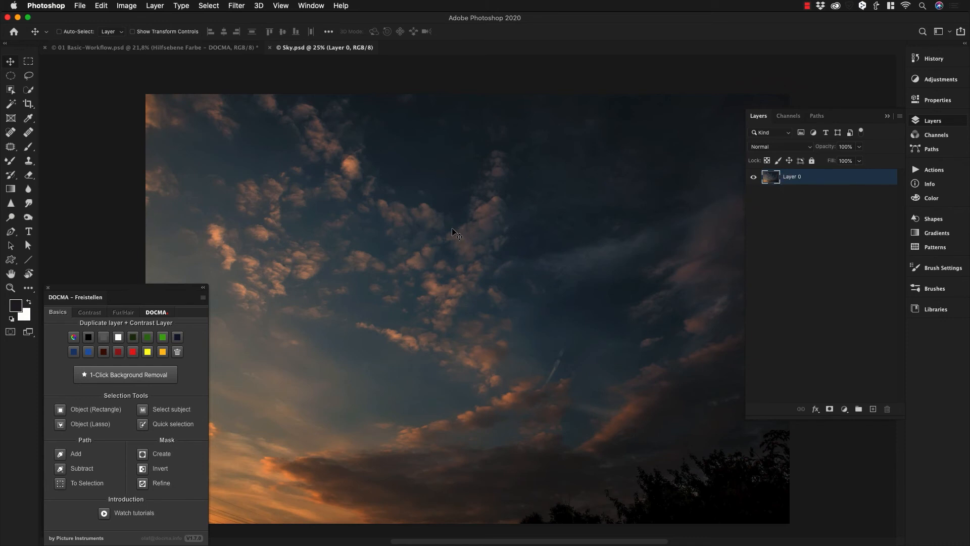
{"action": "left_click_drag", "start_coordinate": [455, 234], "coordinate": [396, 179]}
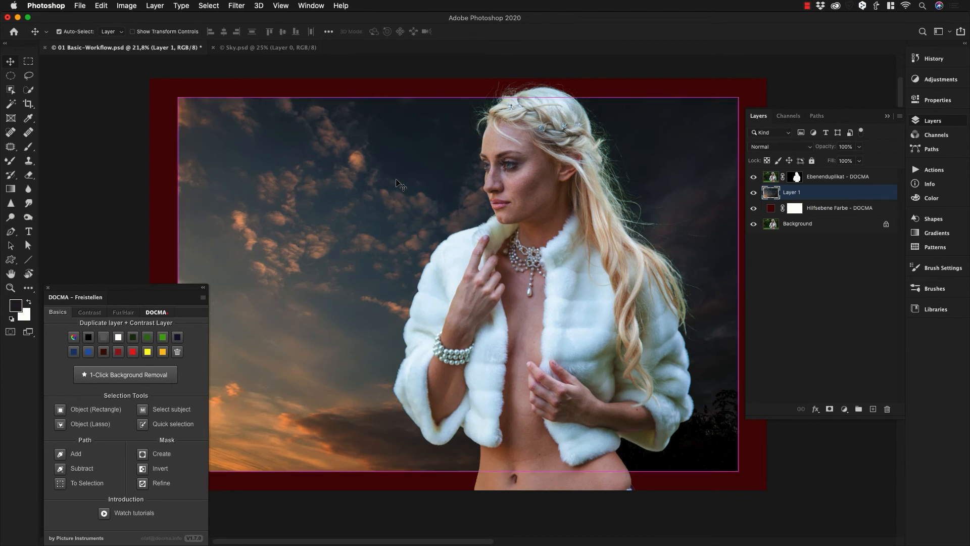
{"action": "key", "text": "super+t"}
{"action": "left_click_drag", "start_coordinate": [739, 96], "coordinate": [778, 78]}
{"action": "key", "text": "Return"}
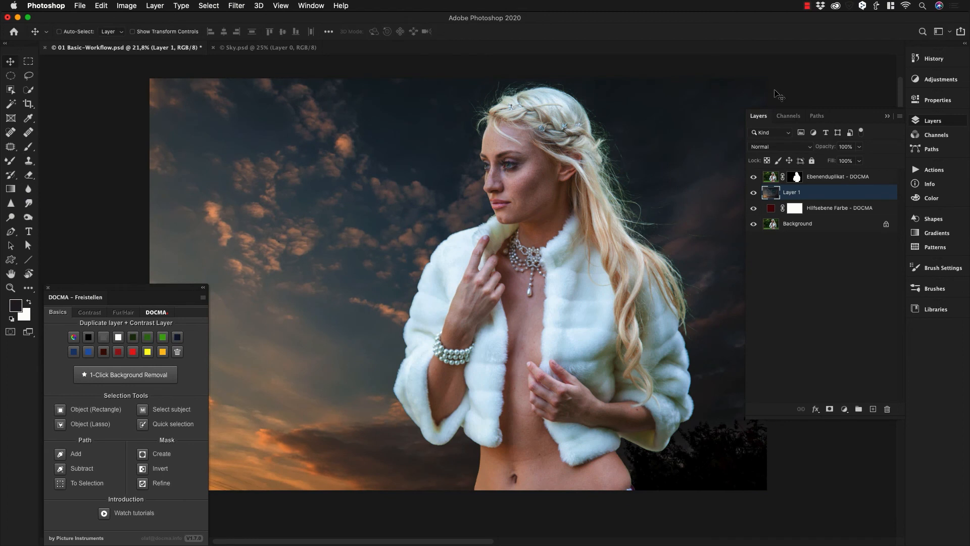
- Refine the cutout's mask along the hair edges, decontaminate colors at 100%, and output to a new layer with a layer mask
{"action": "left_click", "coordinate": [796, 178]}
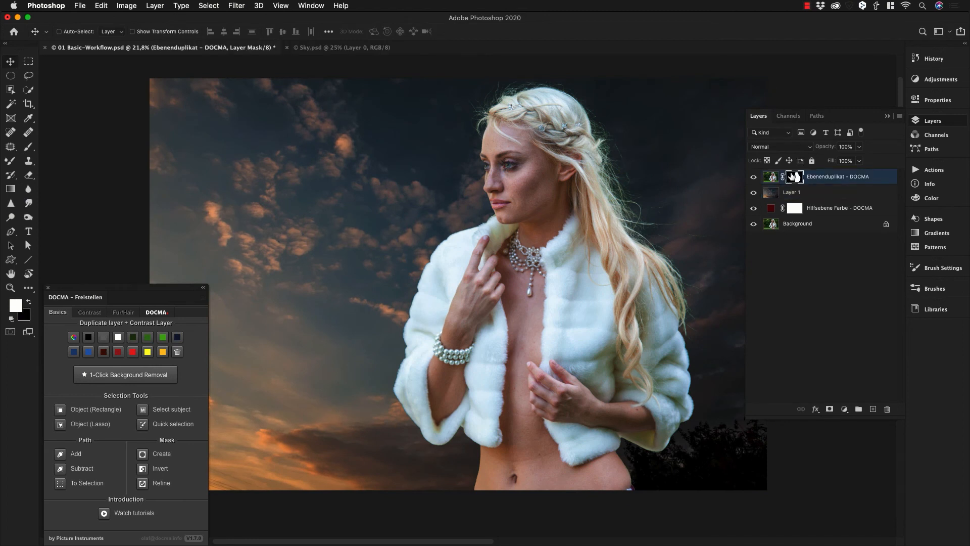
{"action": "left_click", "coordinate": [142, 484]}
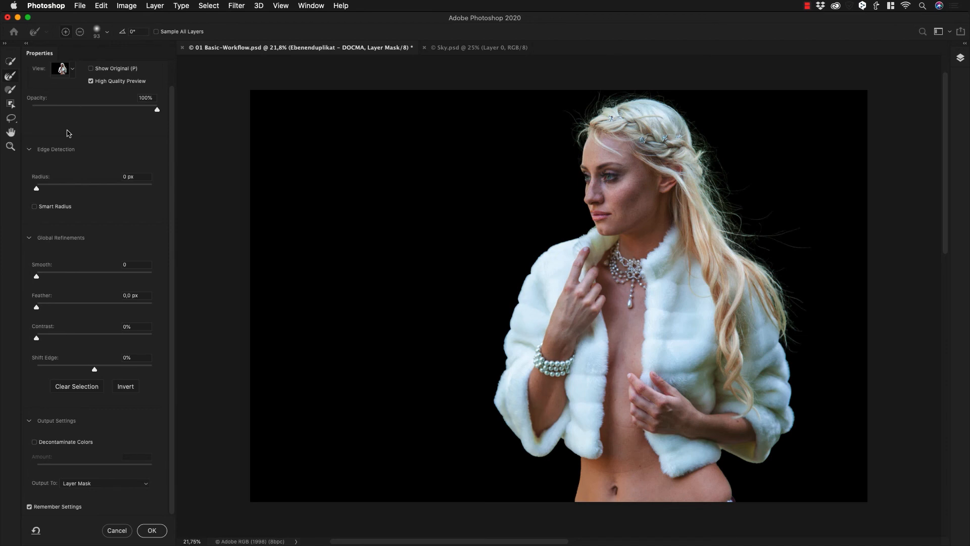
{"action": "left_click_drag", "start_coordinate": [685, 120], "coordinate": [699, 121]}
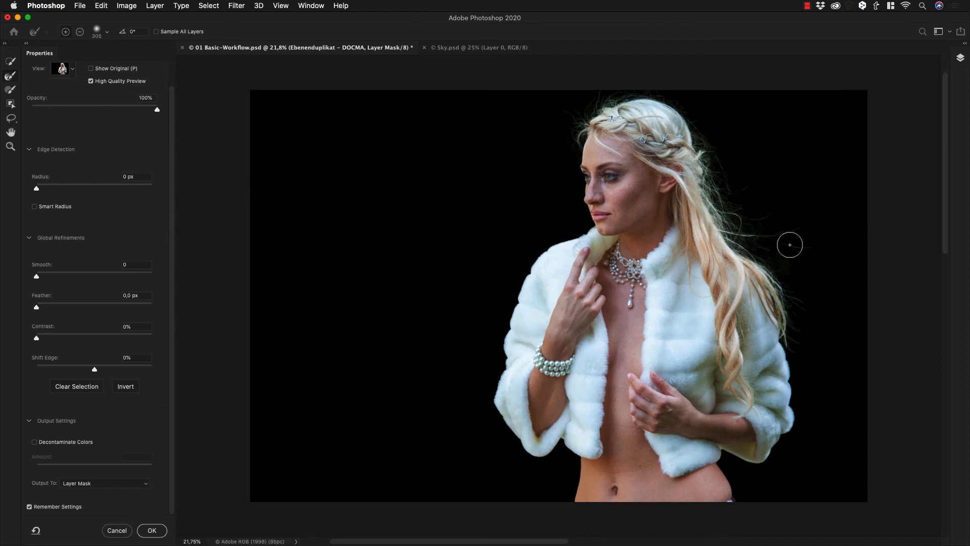
{"action": "left_click", "coordinate": [35, 442]}
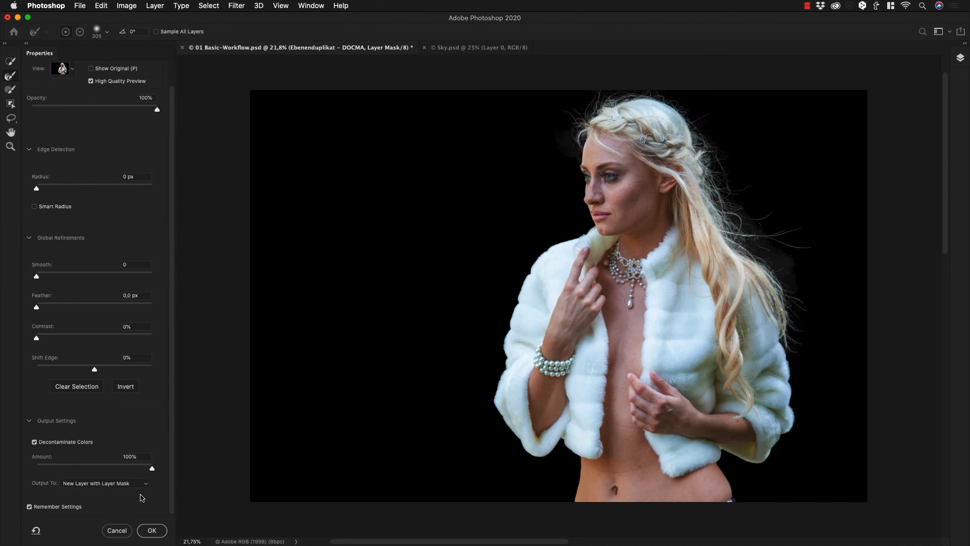
{"action": "left_click", "coordinate": [151, 528]}
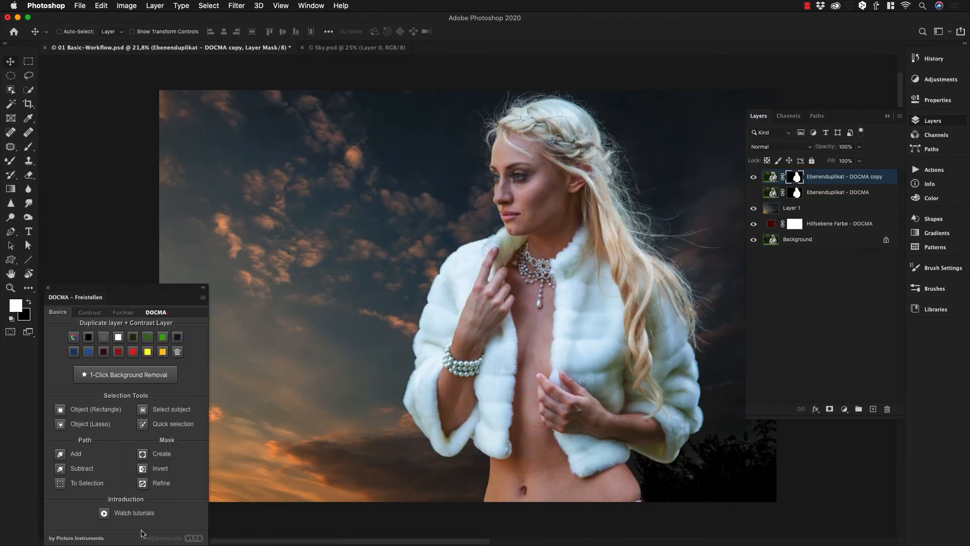
- Lasso the far eye and its lashes on the Background layer, copy them to a new layer, and move it to the top of the stack
{"action": "left_click_drag", "start_coordinate": [498, 182], "coordinate": [561, 191]}
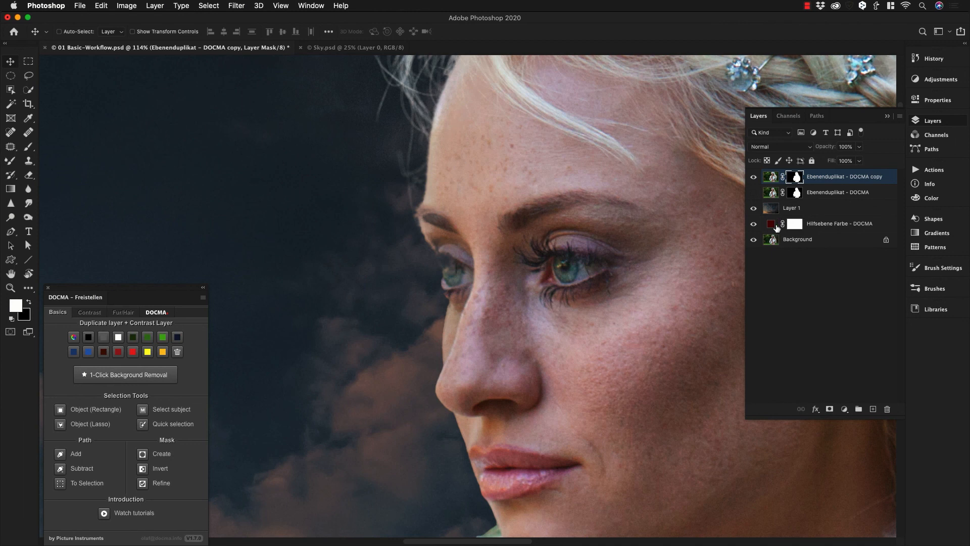
{"action": "left_click", "coordinate": [773, 245]}
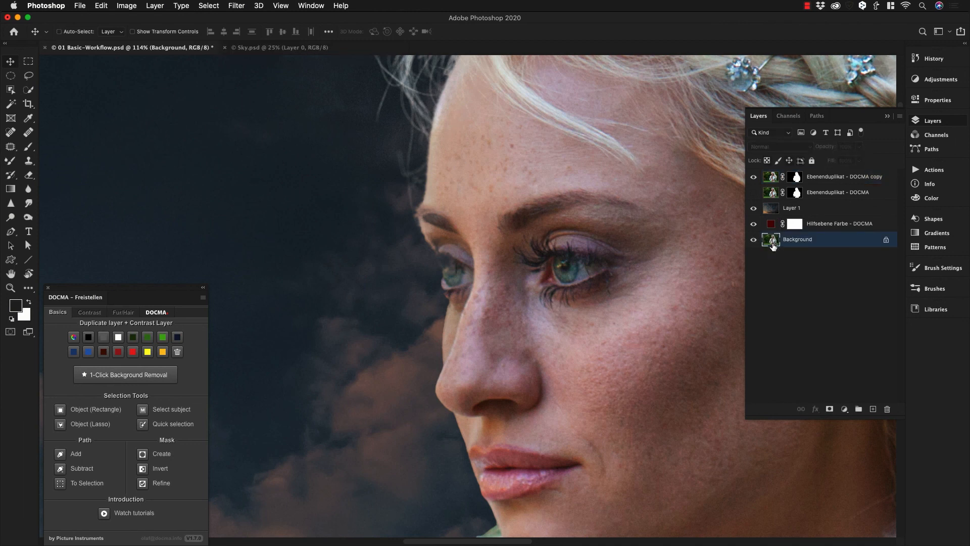
{"action": "key", "text": "l"}
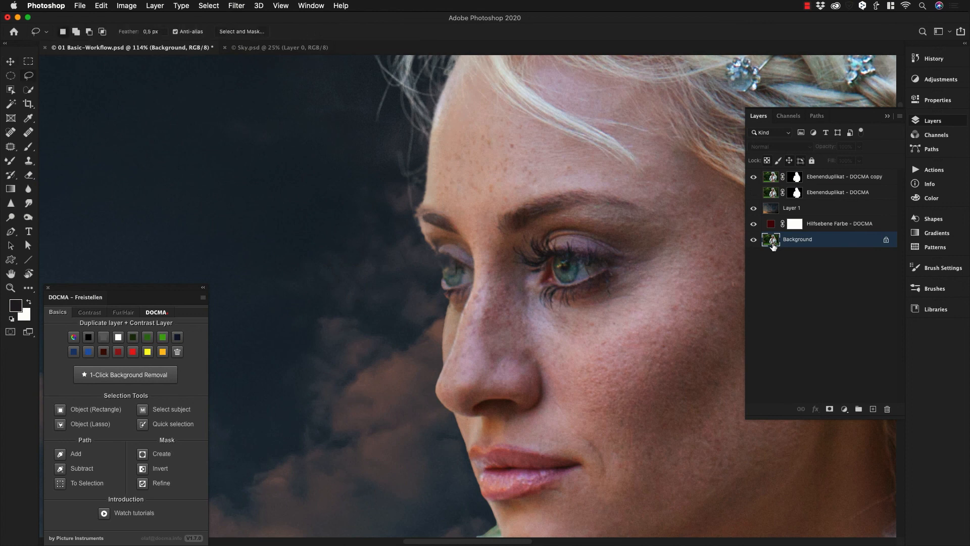
{"action": "mouse_move", "coordinate": [436, 238]}
{"action": "left_mouse_down"}
{"action": "mouse_move", "coordinate": [481, 254]}
{"action": "mouse_move", "coordinate": [440, 232]}
{"action": "left_mouse_up"}
{"action": "key", "text": "super+j"}
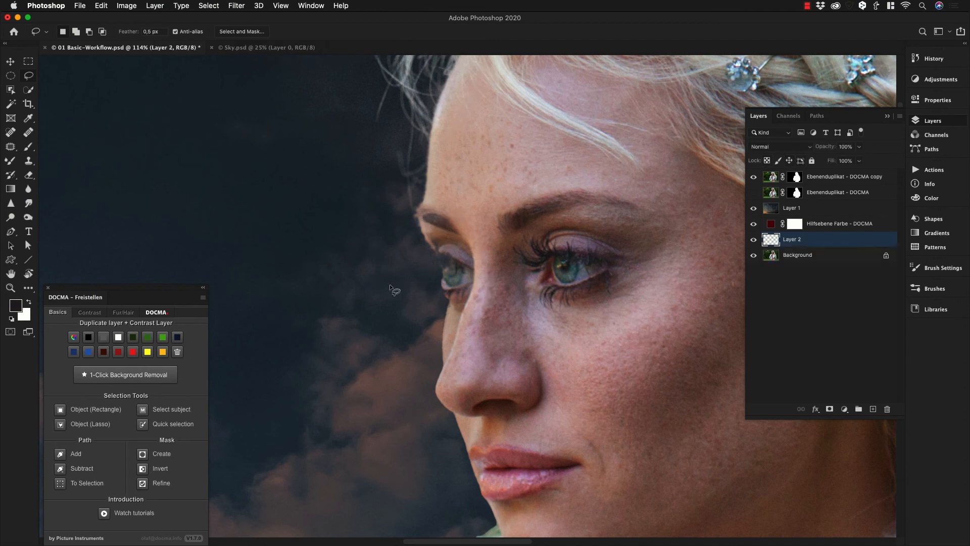
{"action": "left_click_drag", "start_coordinate": [772, 241], "coordinate": [788, 176]}
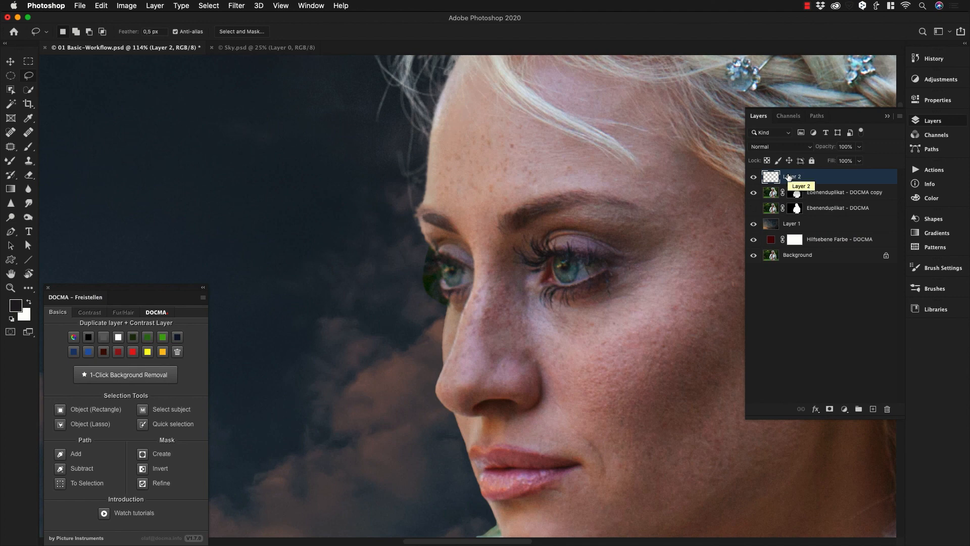
- Clip the eye patch layer to the refined DOCMA copy layer and show only the original Background for comparison
{"action": "key", "text": "super+0"}
{"action": "left_click", "coordinate": [803, 194]}
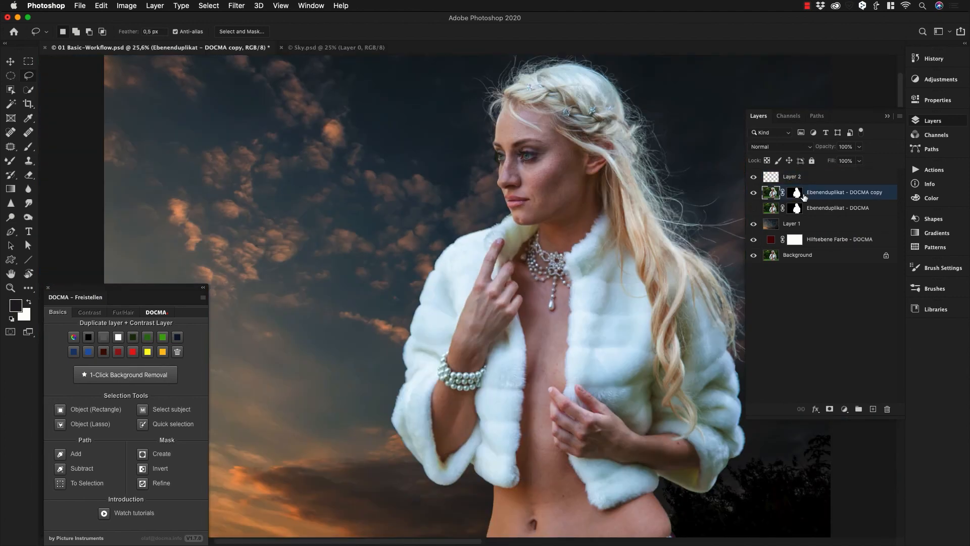
{"action": "left_click", "coordinate": [817, 184], "text": "alt"}
{"action": "left_click_drag", "start_coordinate": [497, 157], "coordinate": [466, 320]}
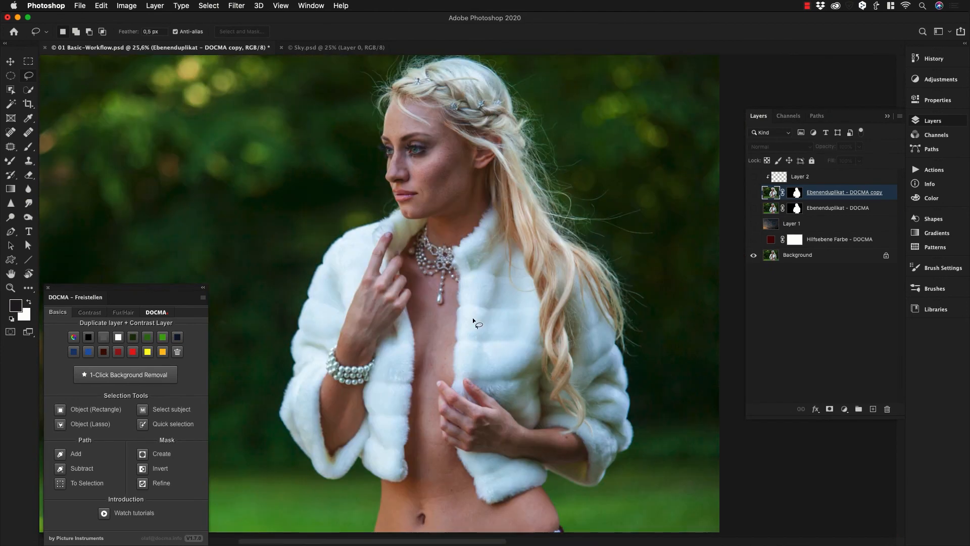